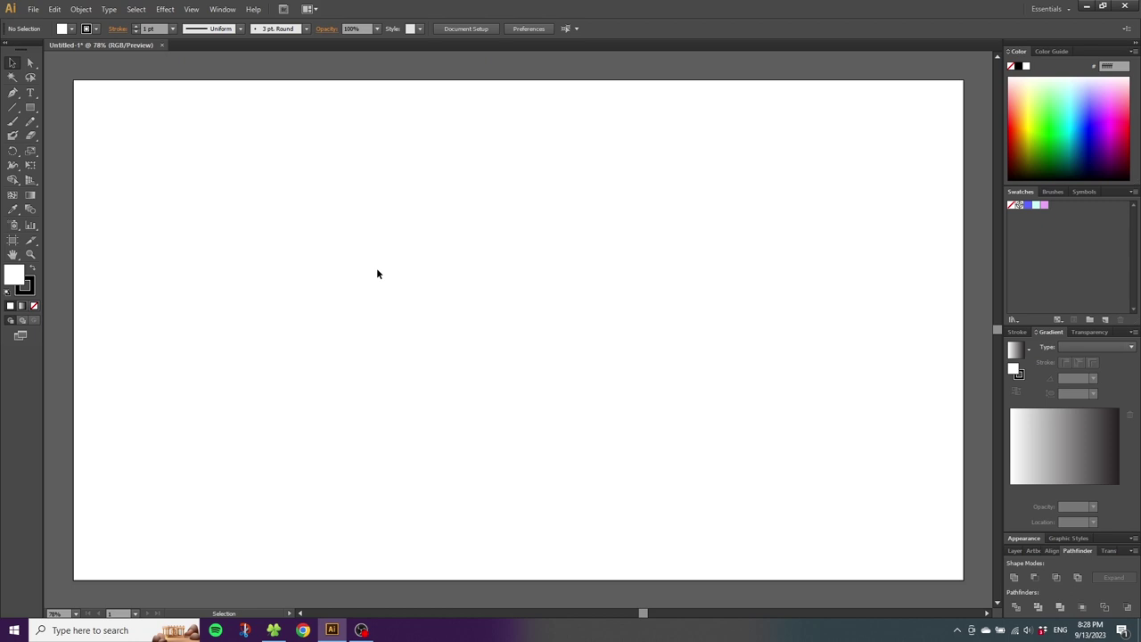
# Step: Turn on Show Grid and Snap to Grid from the View menu
pyautogui.click(191, 9)
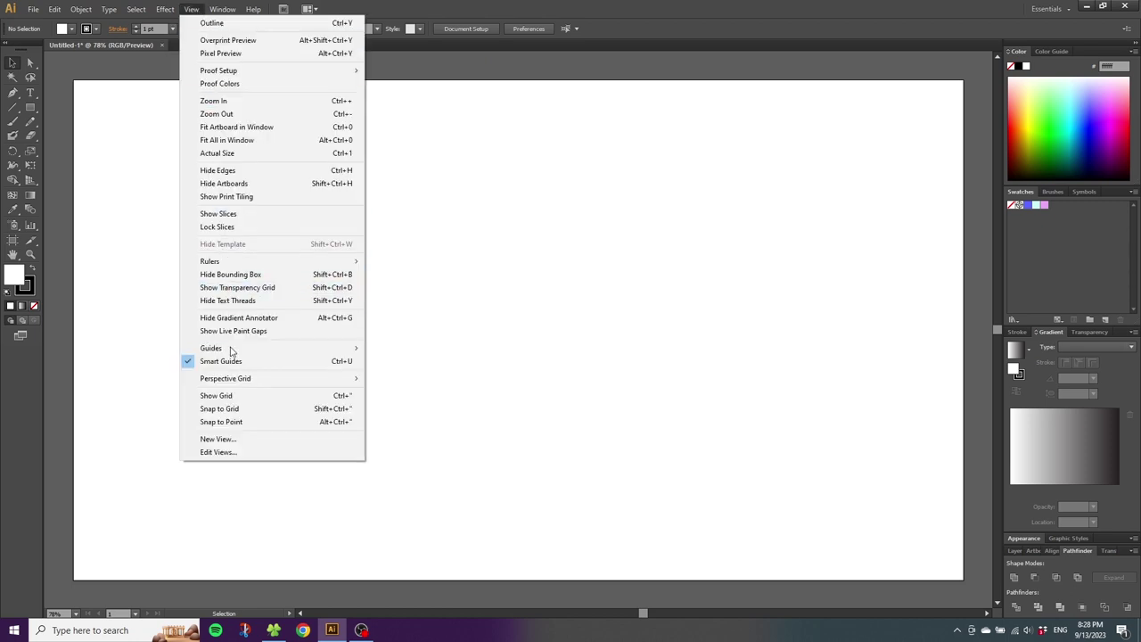
pyautogui.click(232, 396)
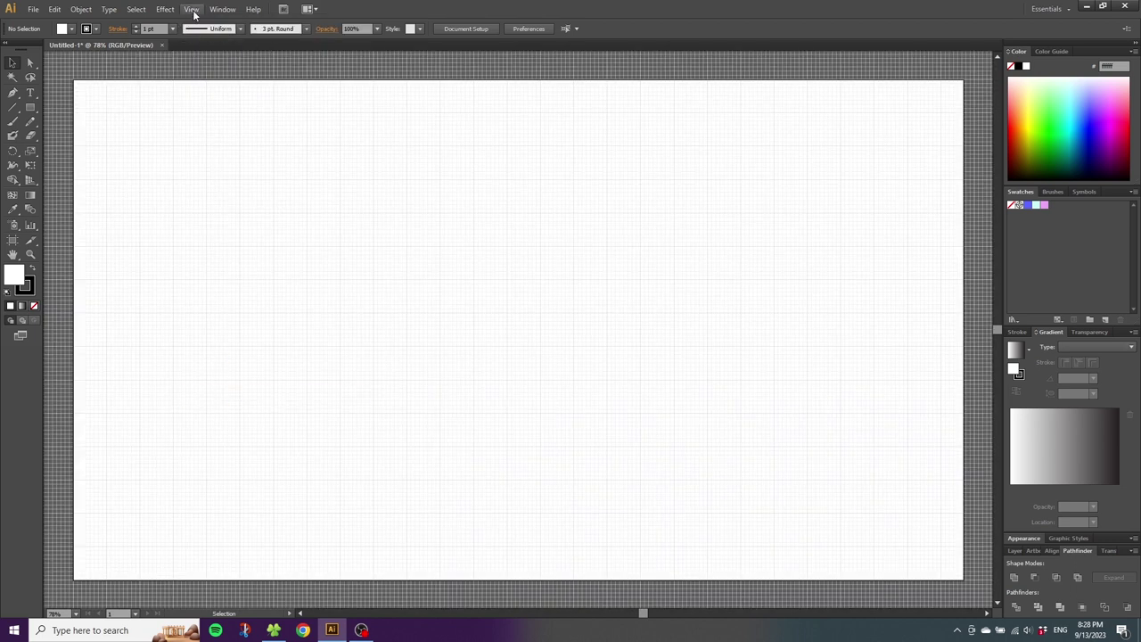
pyautogui.click(191, 9)
pyautogui.click(227, 410)
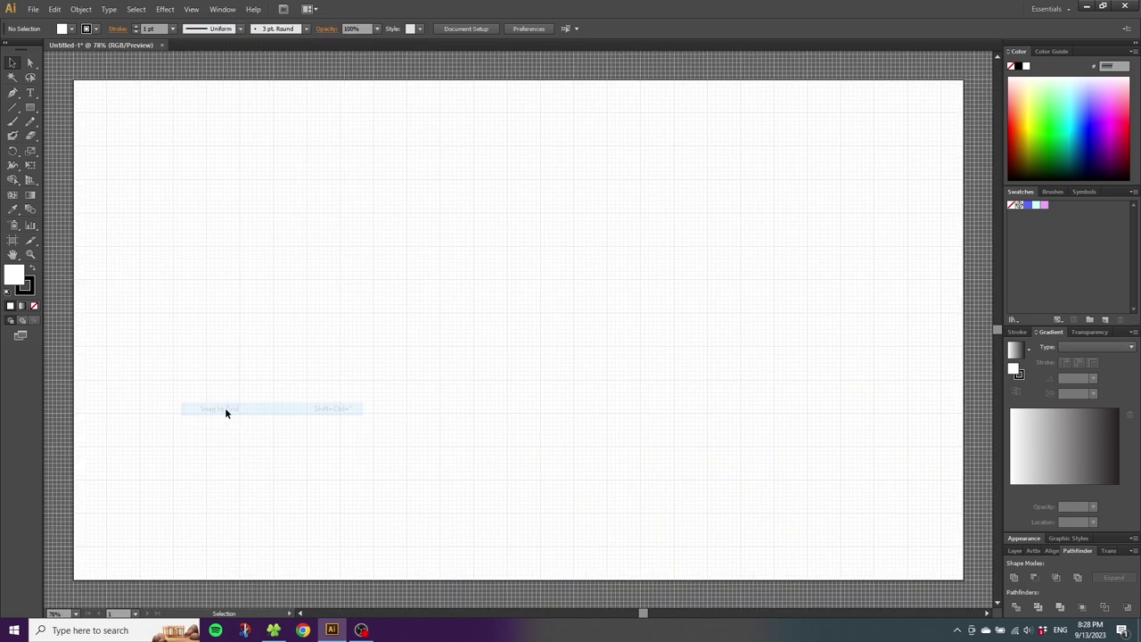
# Step: Draw a closed, flat-based triangle of about 288 × 144 px on the grid with the Pen tool
pyautogui.click(13, 94)
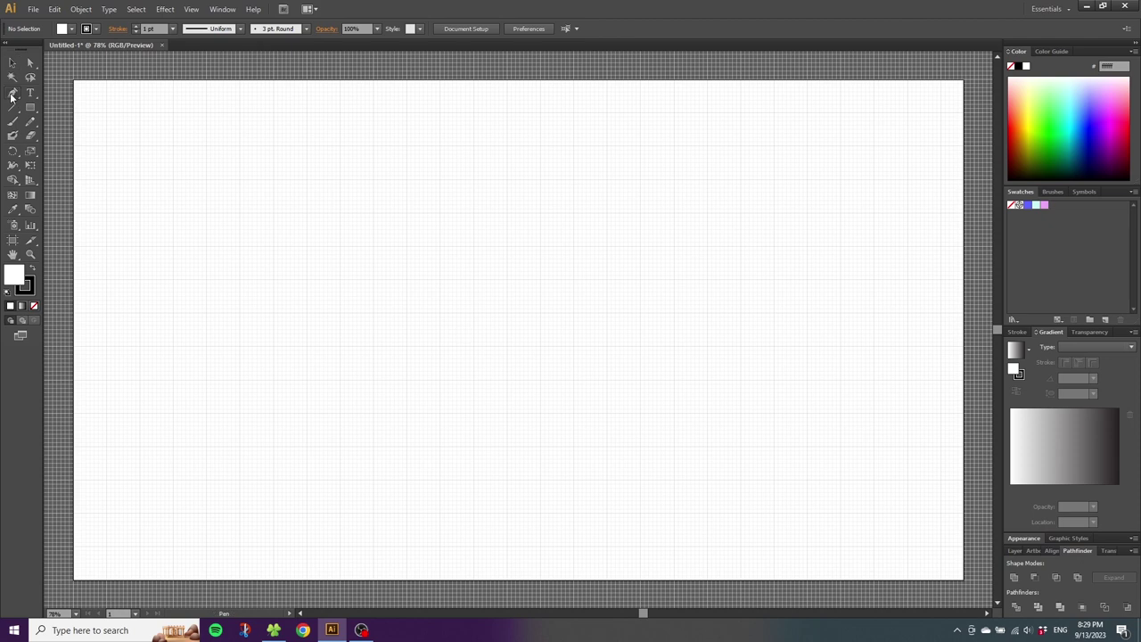
pyautogui.click(374, 286)
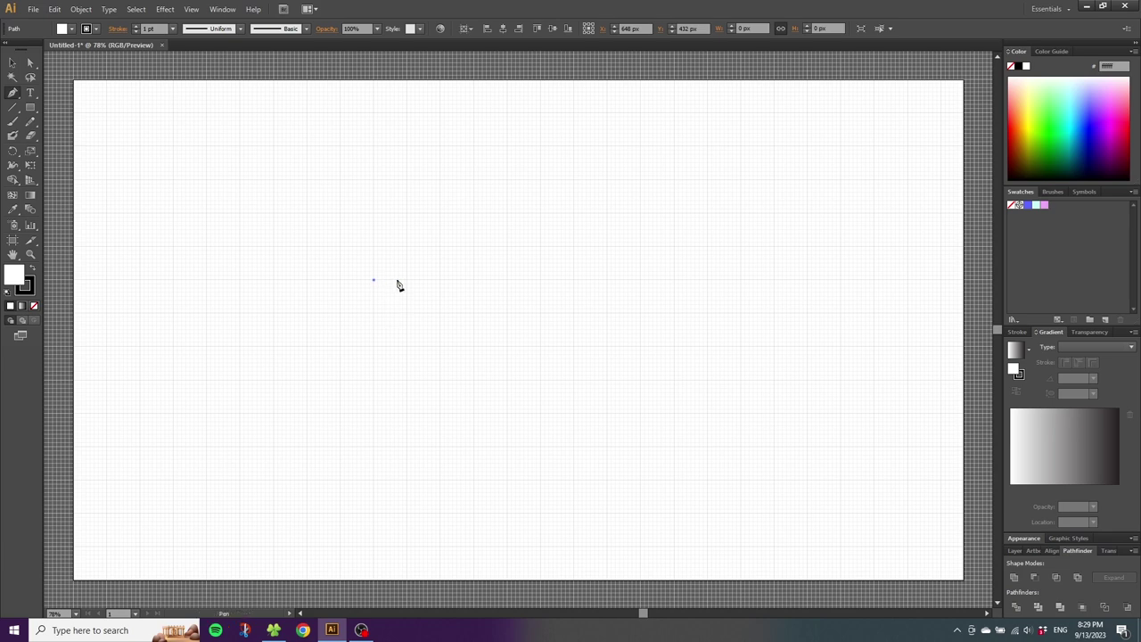
pyautogui.click(440, 215)
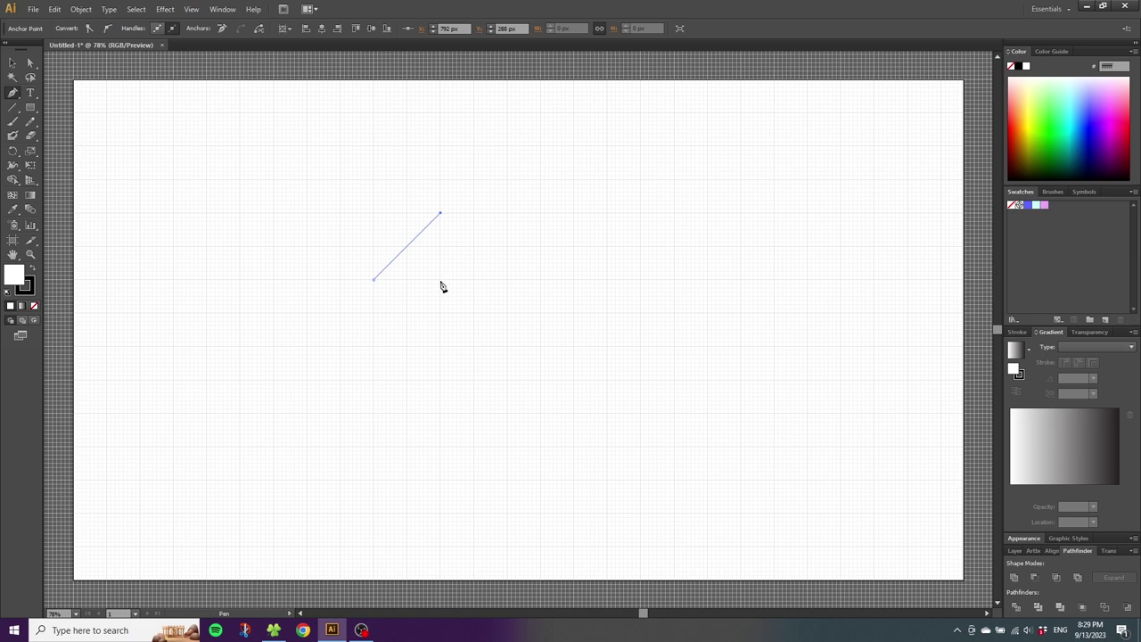
pyautogui.click(509, 282)
pyautogui.click(374, 281)
# Step: Copy the triangle twice to the right into an 864 px row, then select all three
pyautogui.press('v')
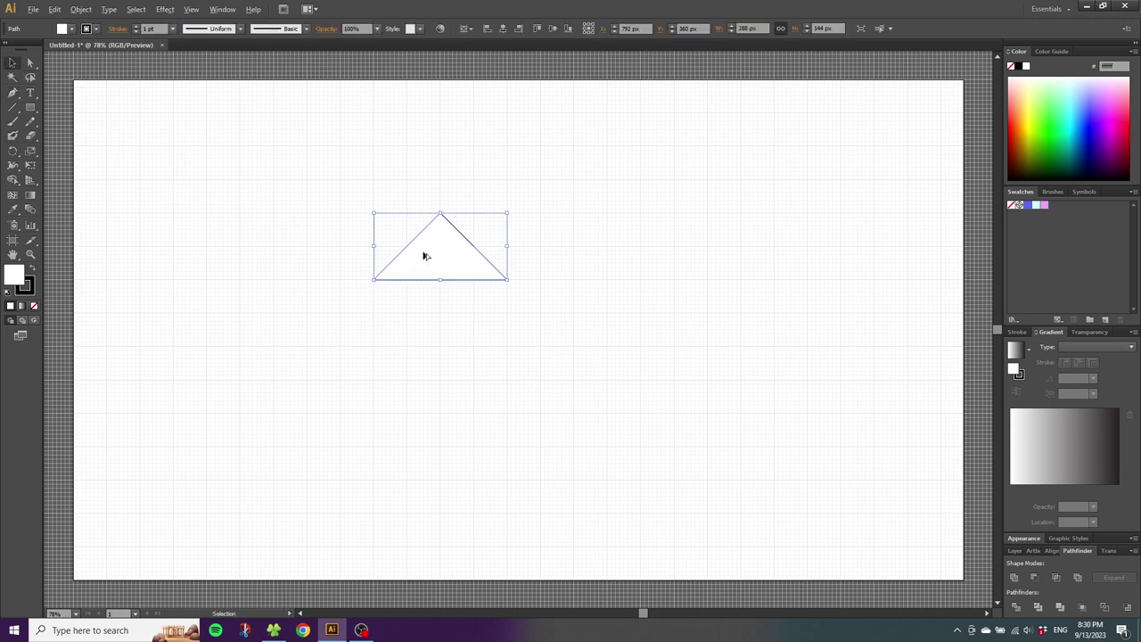
pyautogui.moveTo(424, 256); pyautogui.dragTo(557, 257)
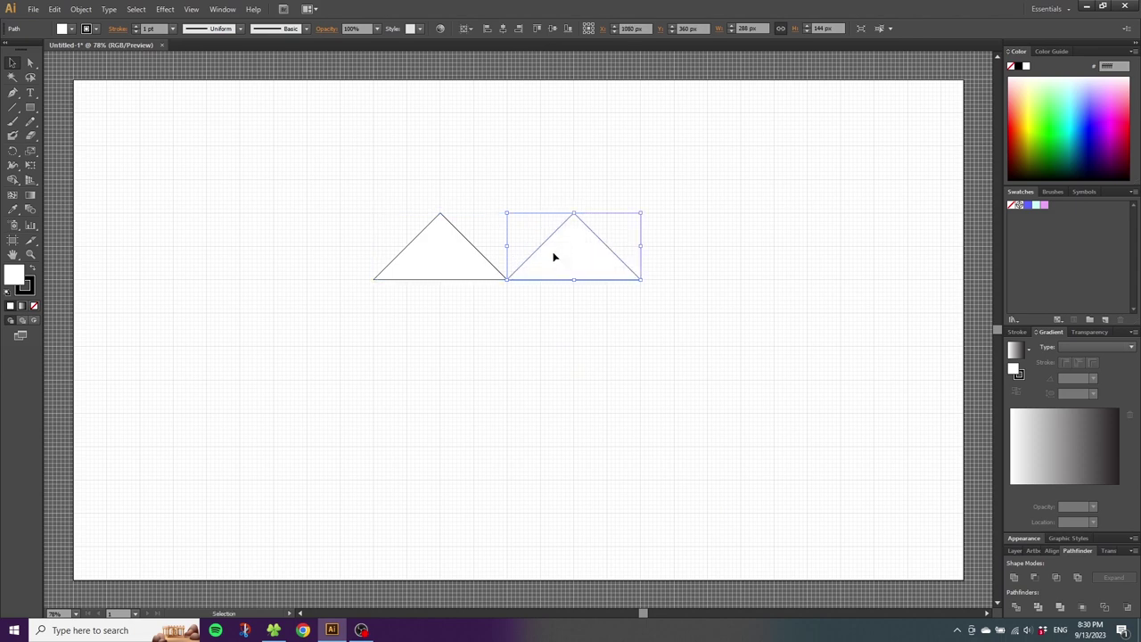
pyautogui.hotkey('ctrl', 'd')
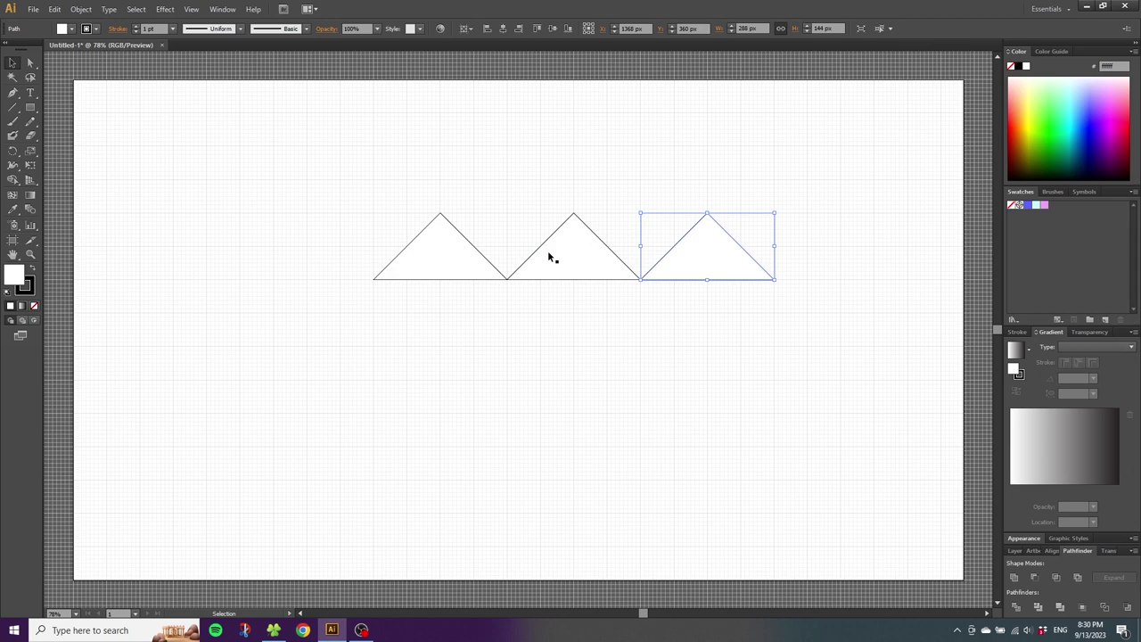
pyautogui.moveTo(378, 172); pyautogui.dragTo(701, 300)
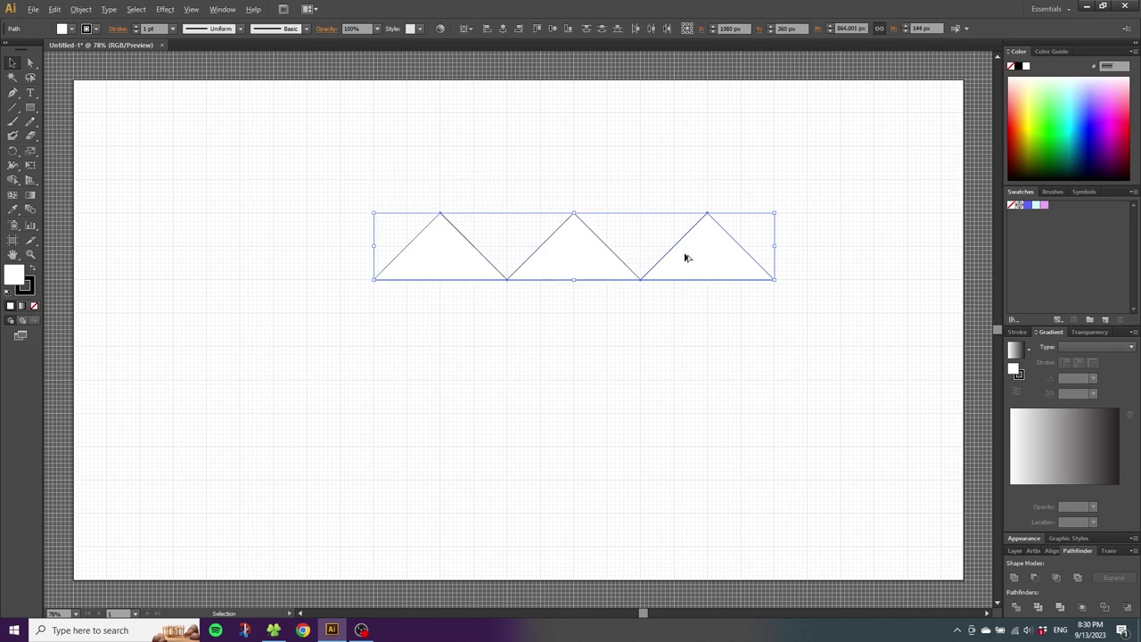
# Step: Copy the row downward, rotate it 180°, and shift it half a triangle right to interlock
pyautogui.keyDown('alt'); pyautogui.moveTo(684, 258); pyautogui.dragTo(687, 336); pyautogui.keyUp('alt')
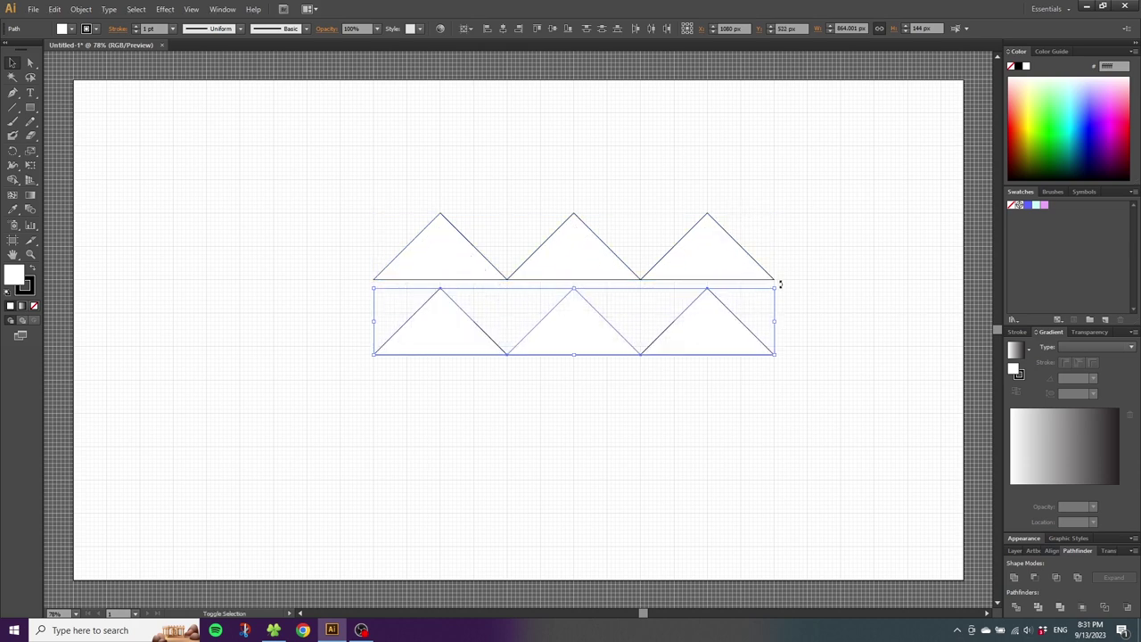
pyautogui.hotkey('ctrl', 'shift', 'b')
pyautogui.moveTo(781, 283); pyautogui.dragTo(444, 354)
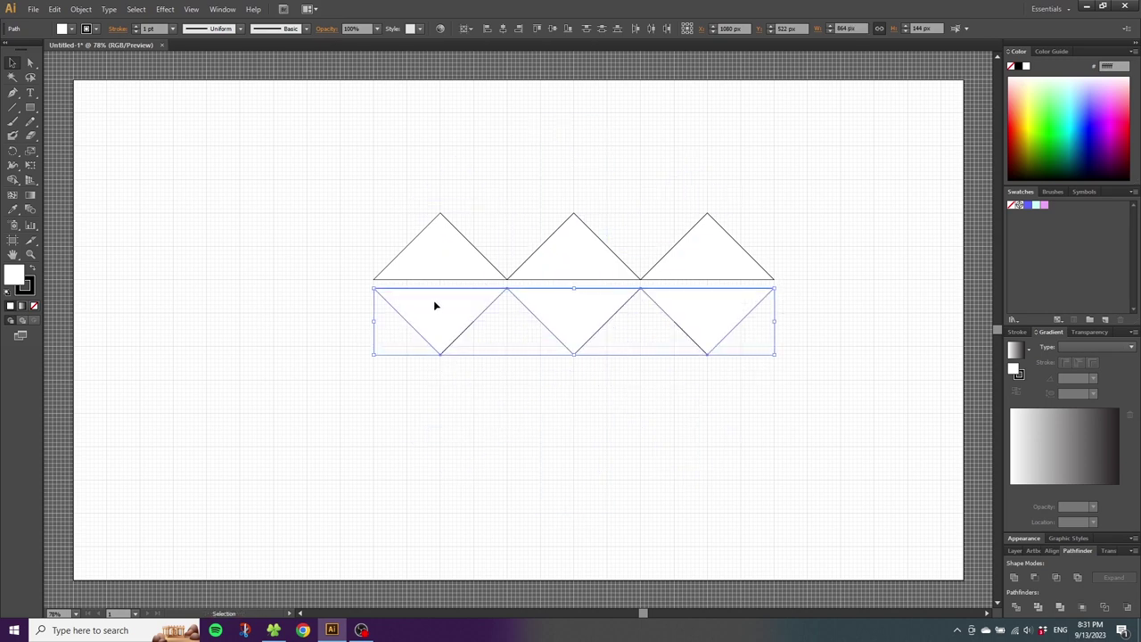
pyautogui.moveTo(435, 306); pyautogui.dragTo(502, 298)
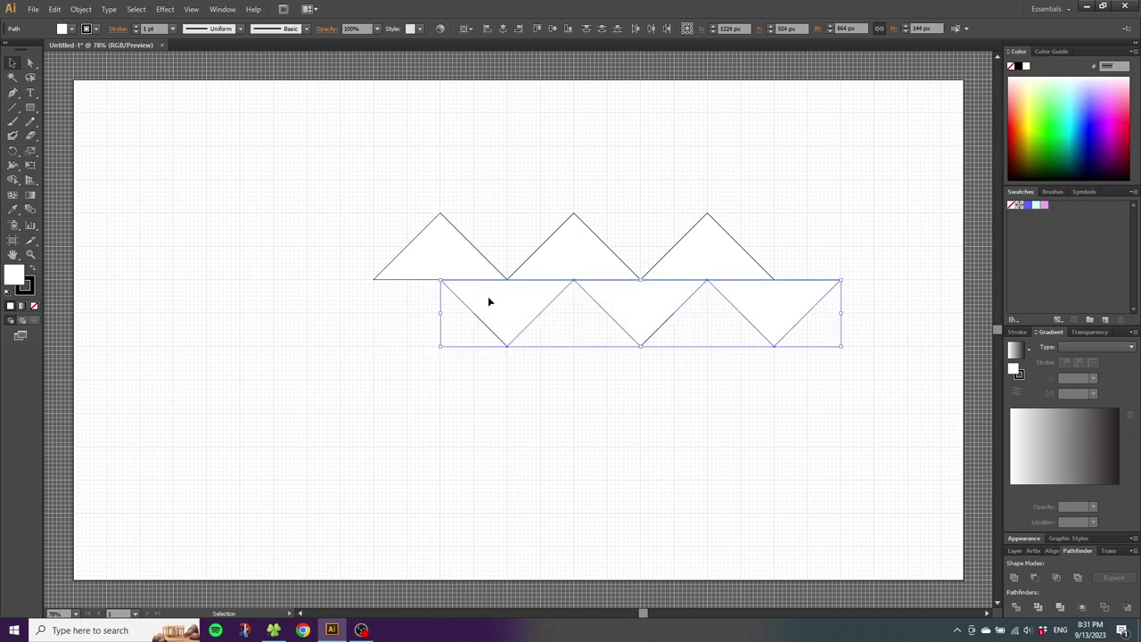
pyautogui.click(459, 314)
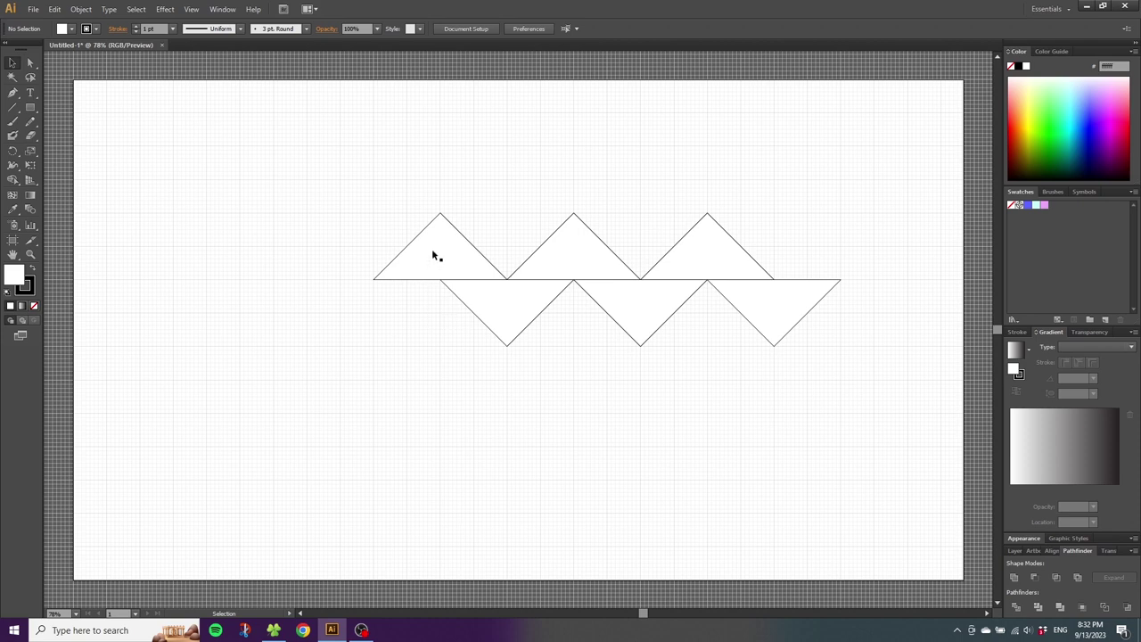
# Step: Unite the left, middle and right upper/lower triangle pairs with Pathfinder into three zigzag pieces
pyautogui.click(432, 249)
pyautogui.keyDown('shift'); pyautogui.click(482, 306); pyautogui.keyUp('shift')
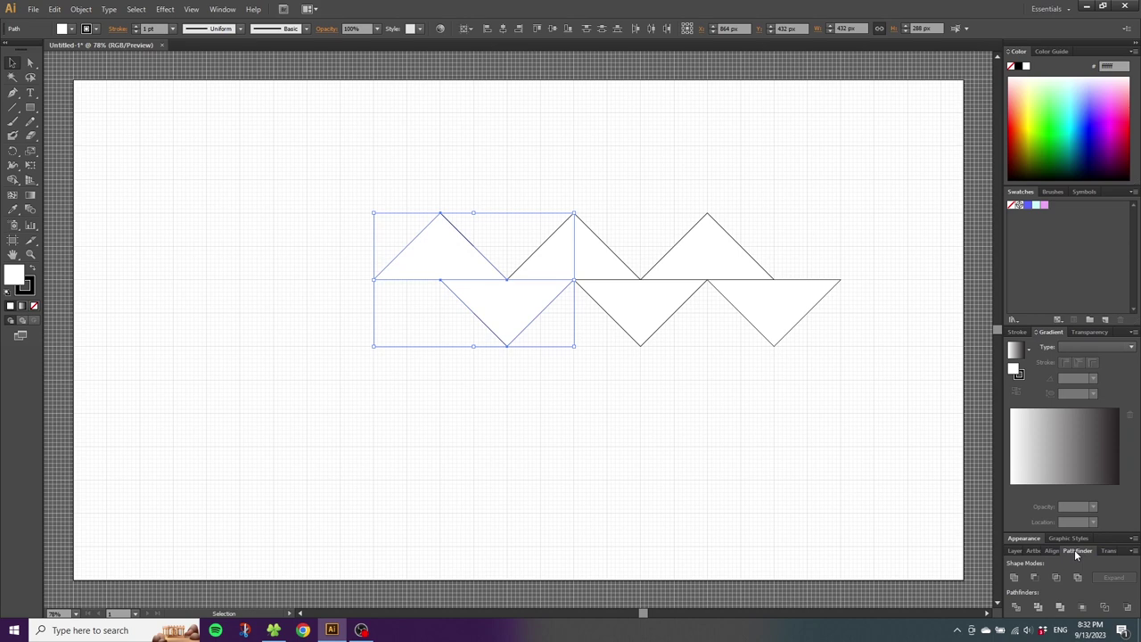
pyautogui.click(1015, 578)
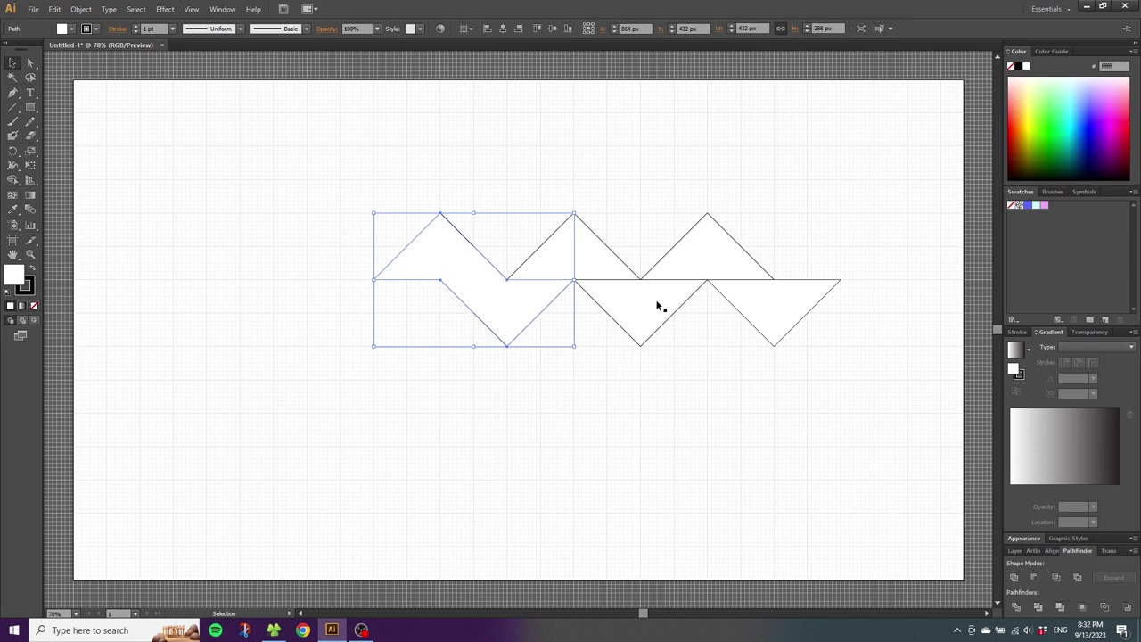
pyautogui.click(570, 257)
pyautogui.keyDown('shift'); pyautogui.click(611, 314); pyautogui.keyUp('shift')
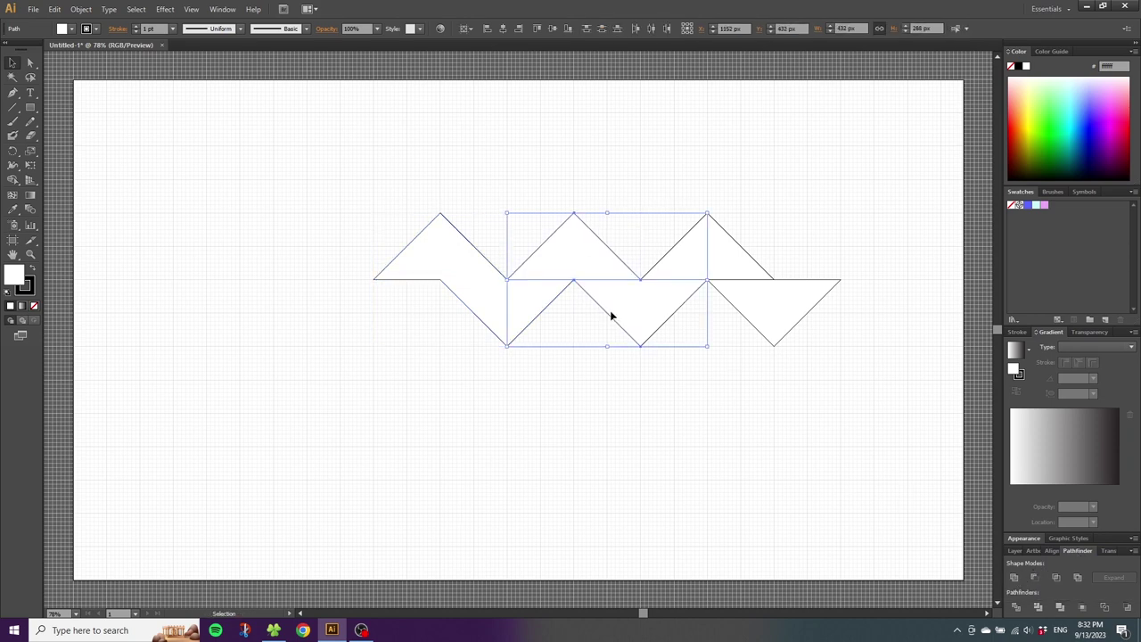
pyautogui.click(1014, 578)
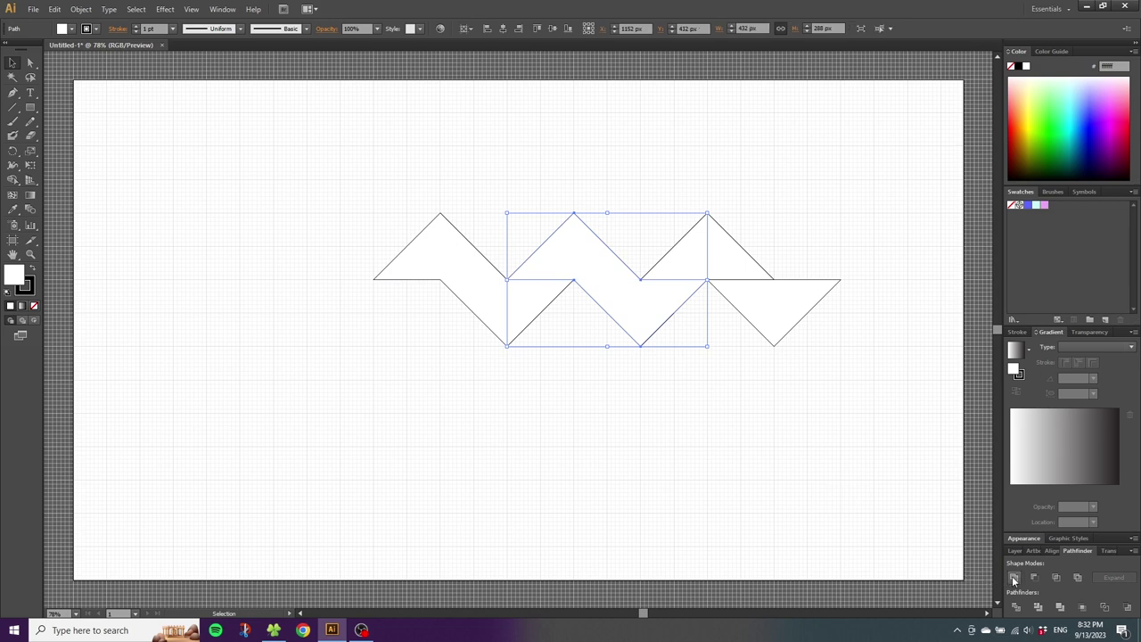
pyautogui.click(719, 260)
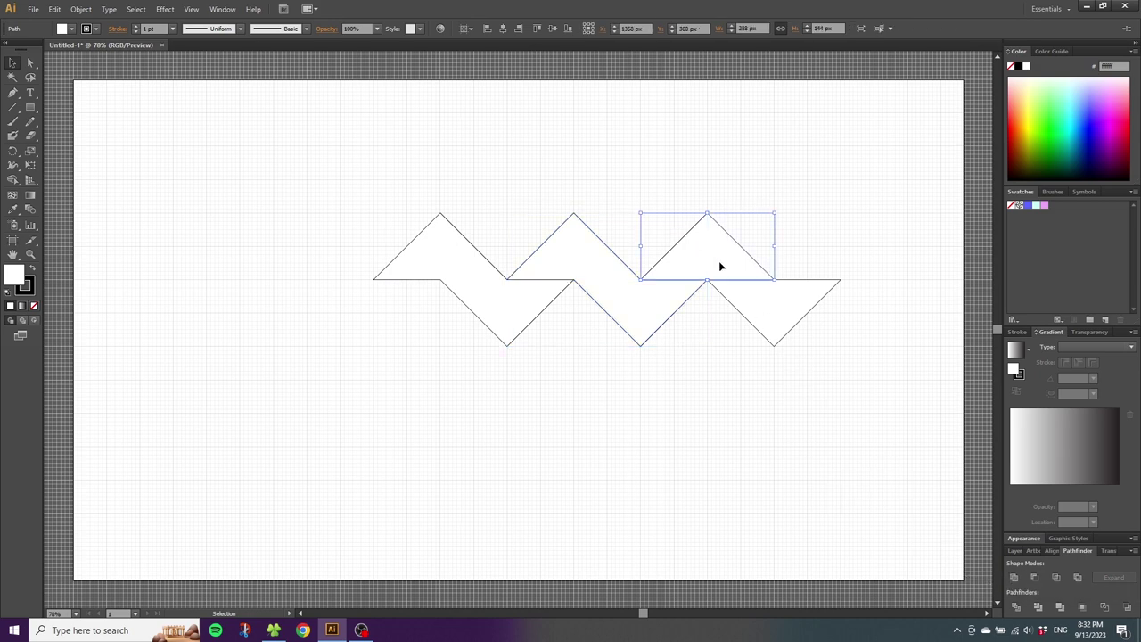
pyautogui.keyDown('shift'); pyautogui.click(790, 305); pyautogui.keyUp('shift')
pyautogui.click(1008, 576)
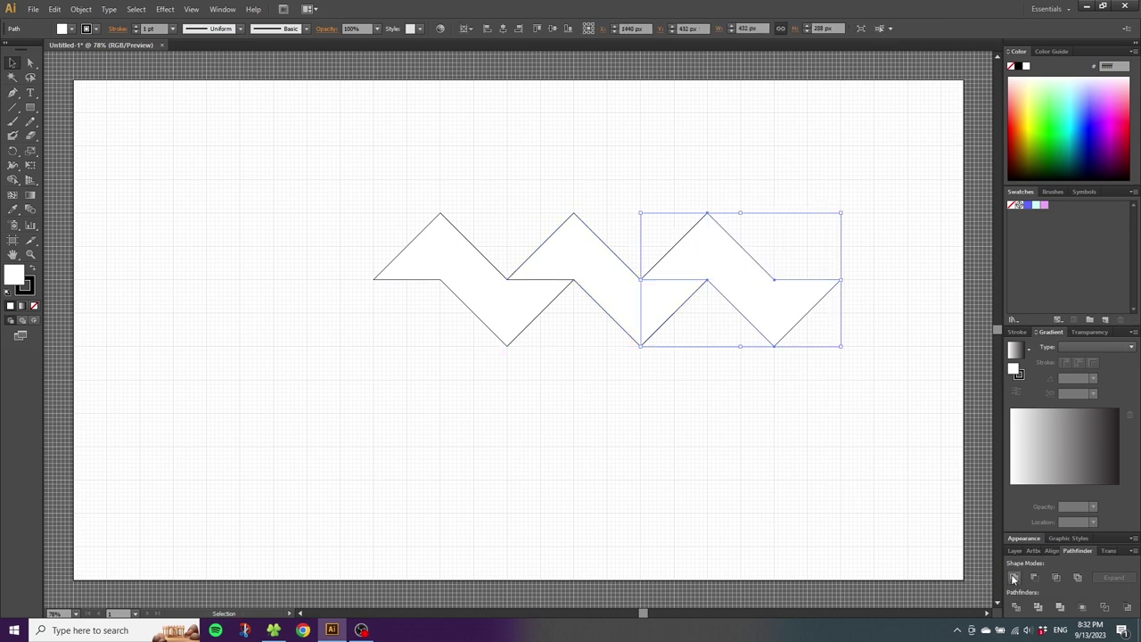
pyautogui.click(628, 406)
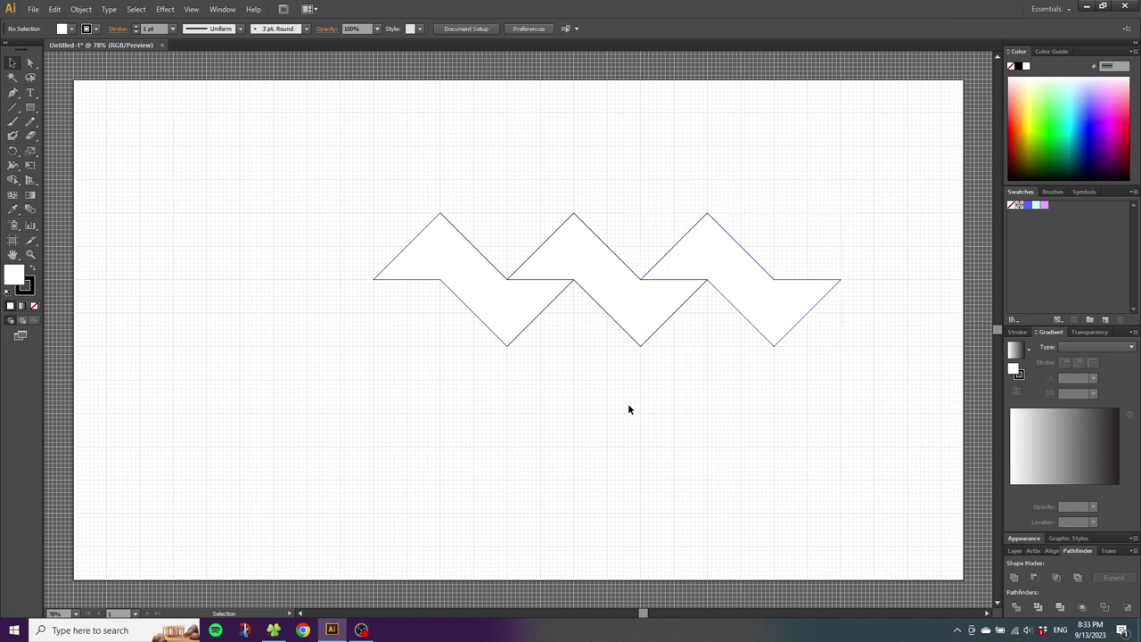
# Step: Set the stroke of all three zigzag pieces to None, then select the two outer pieces
pyautogui.moveTo(334, 180); pyautogui.dragTo(810, 332)
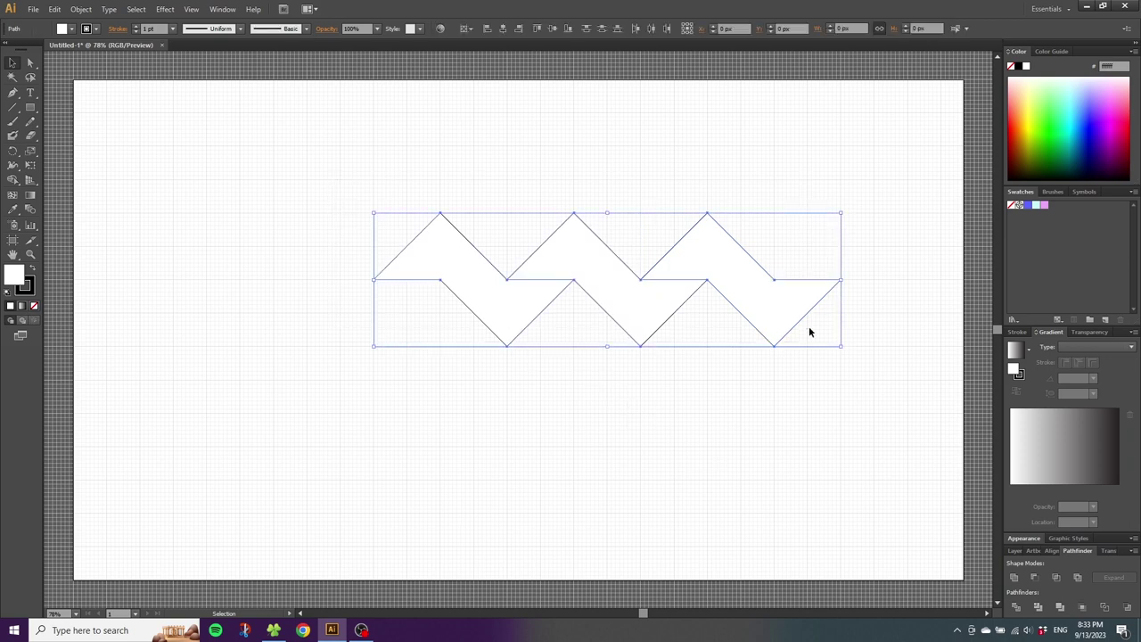
pyautogui.click(33, 291)
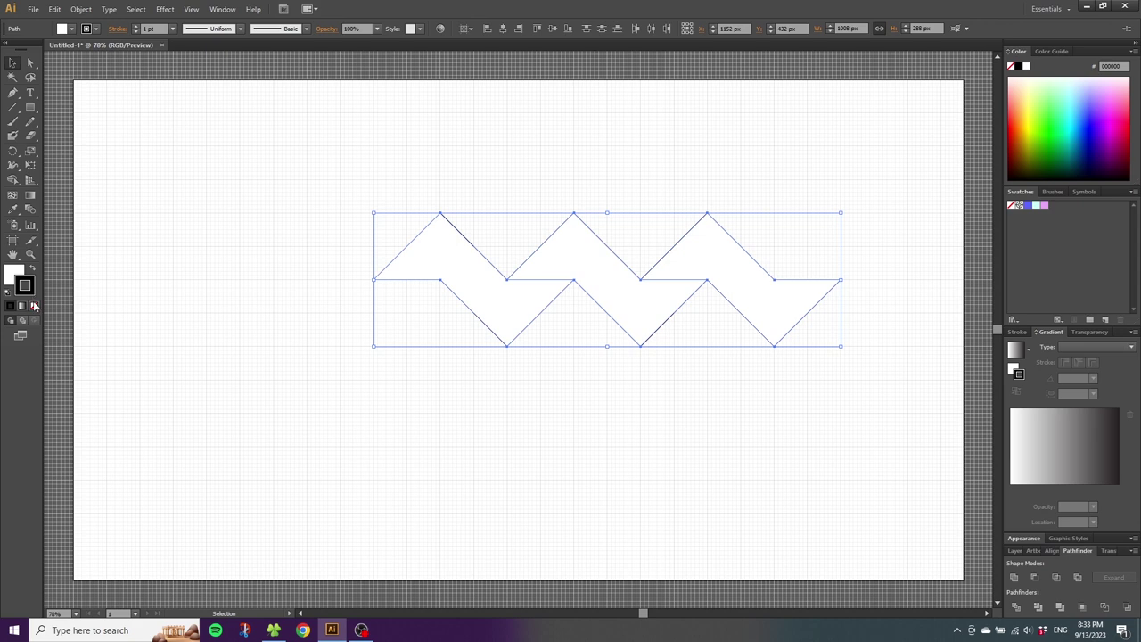
pyautogui.click(33, 307)
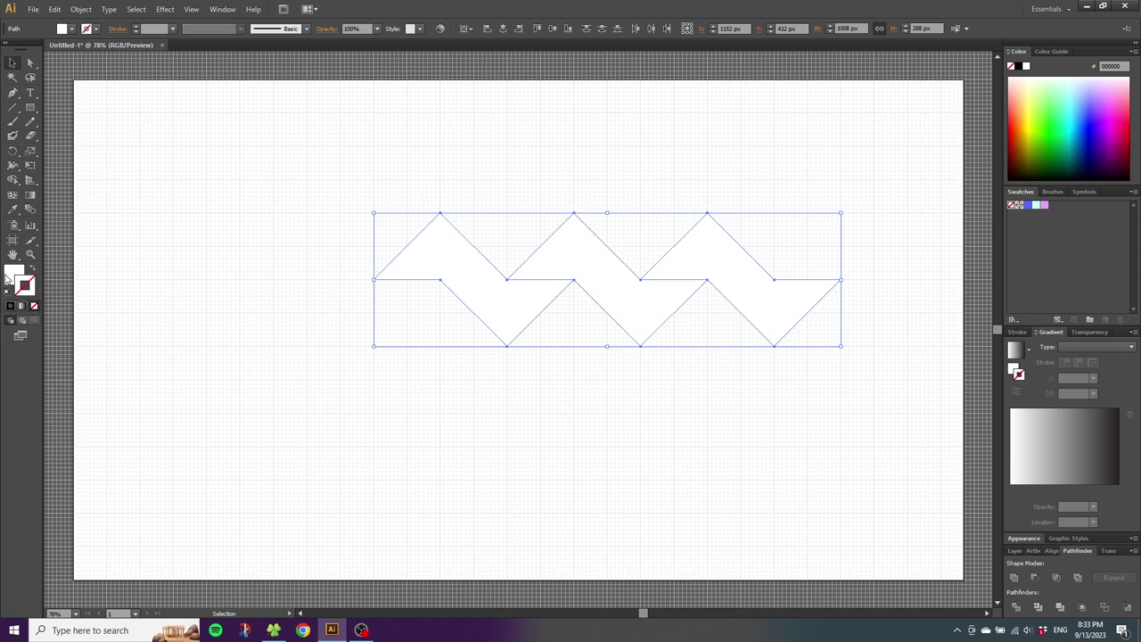
pyautogui.click(11, 276)
pyautogui.click(571, 272)
pyautogui.moveTo(719, 182); pyautogui.dragTo(825, 345)
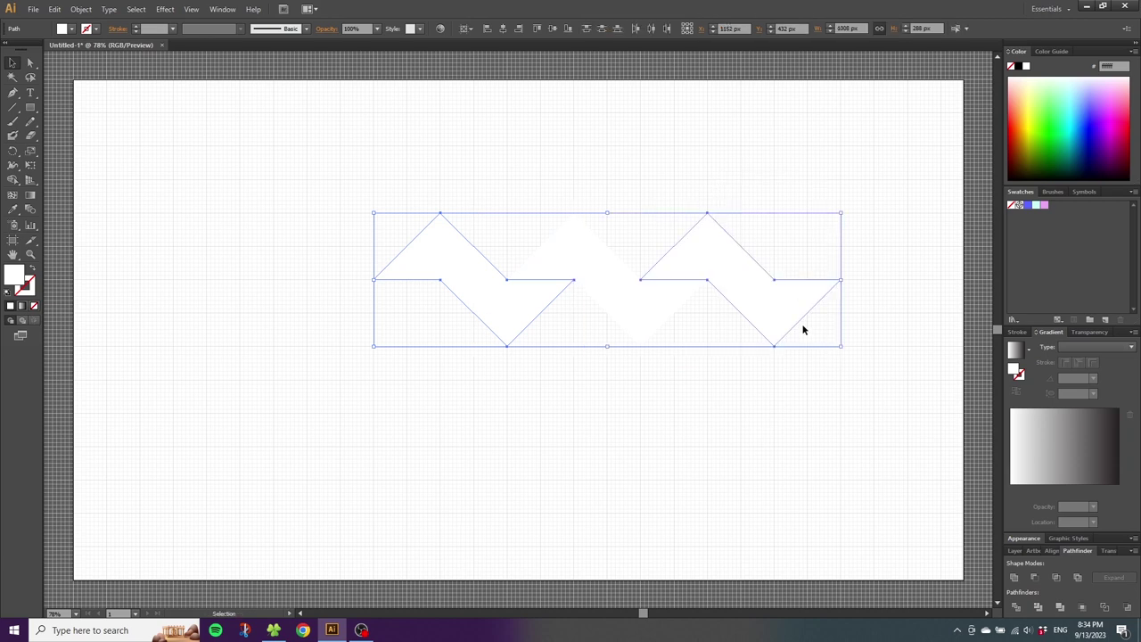
# Step: Fill the outer two pieces blue #5c64ff and the middle piece mint #cafff5
pyautogui.click(1028, 205)
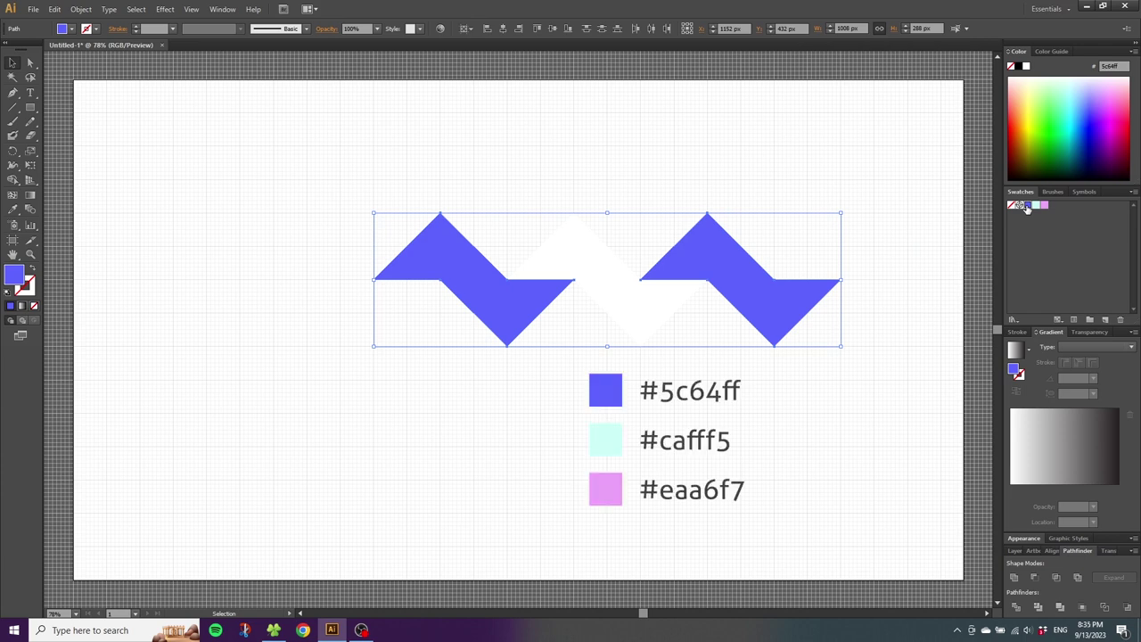
pyautogui.click(589, 263)
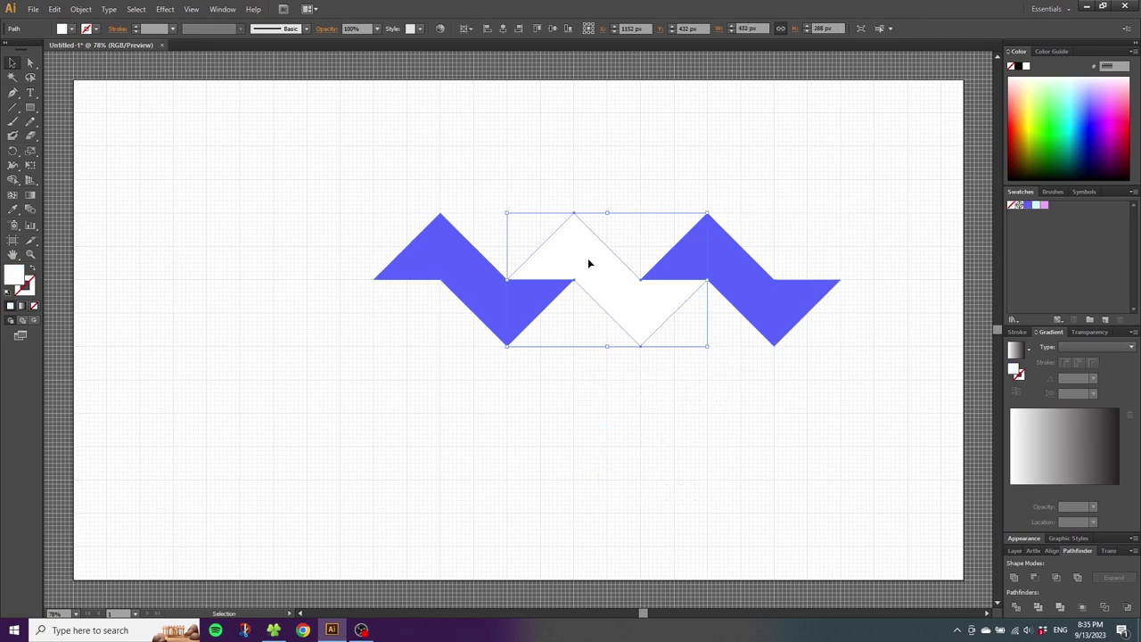
pyautogui.click(1035, 205)
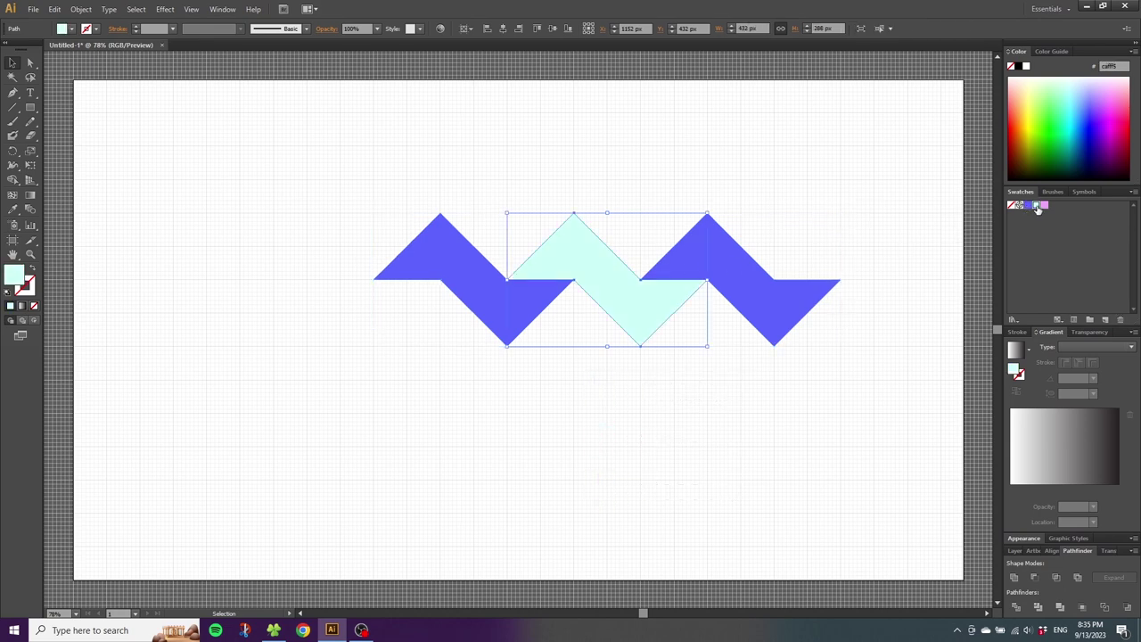
pyautogui.click(673, 178)
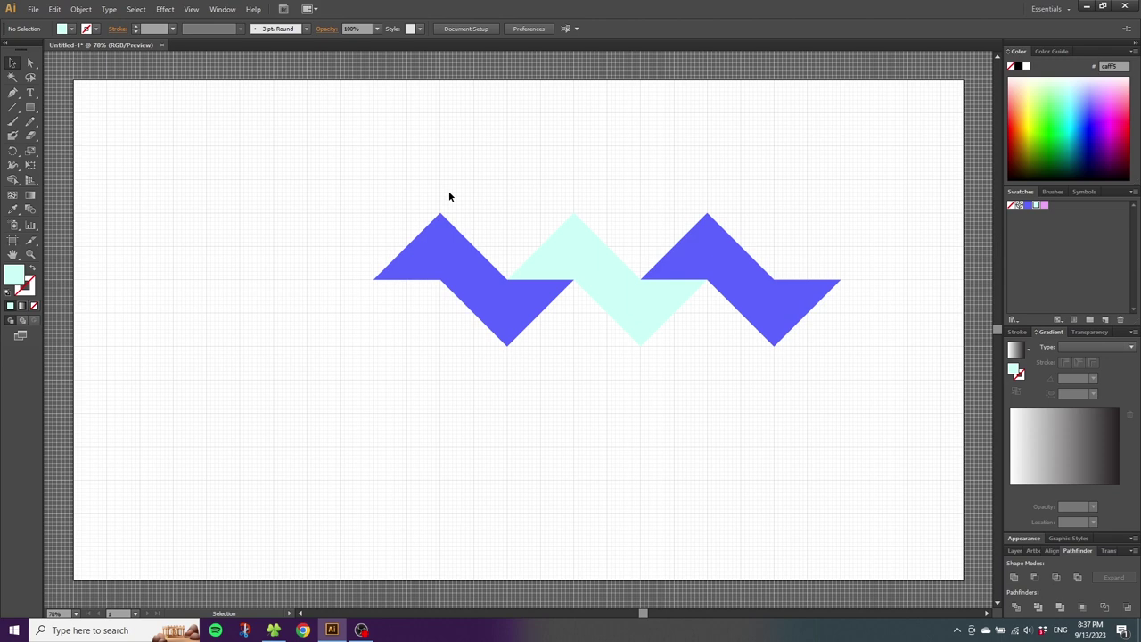
# Step: Crop the zigzag band to a 576 × 288 px tile using a rectangle, then copy it left
pyautogui.click(30, 108)
pyautogui.moveTo(439, 214); pyautogui.dragTo(708, 346)
pyautogui.click(13, 62)
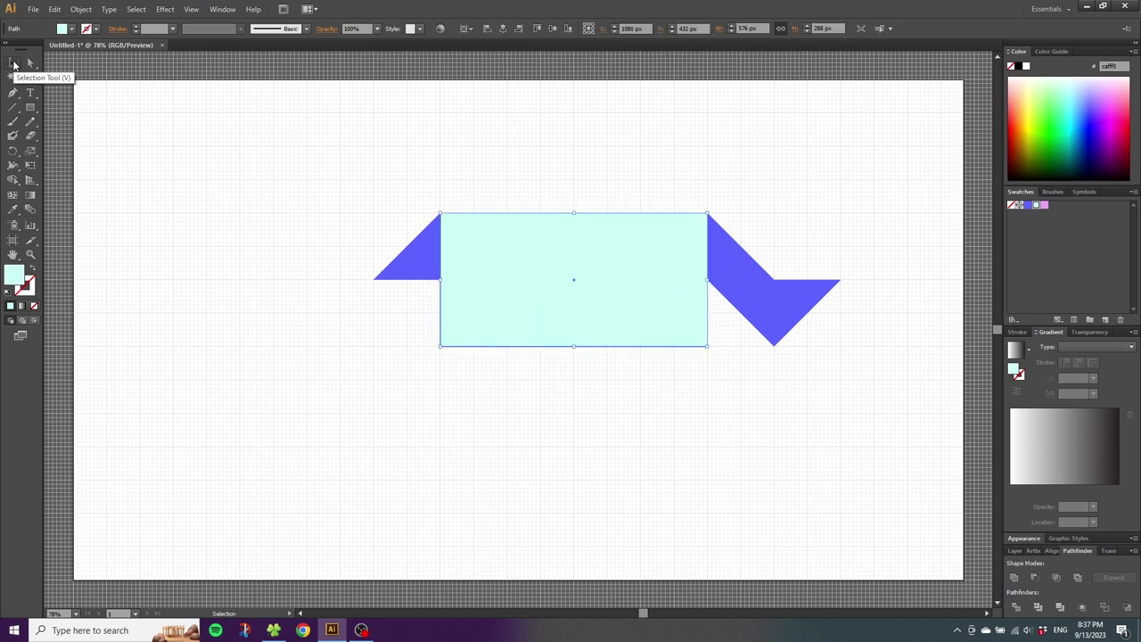
pyautogui.moveTo(328, 177); pyautogui.dragTo(811, 353)
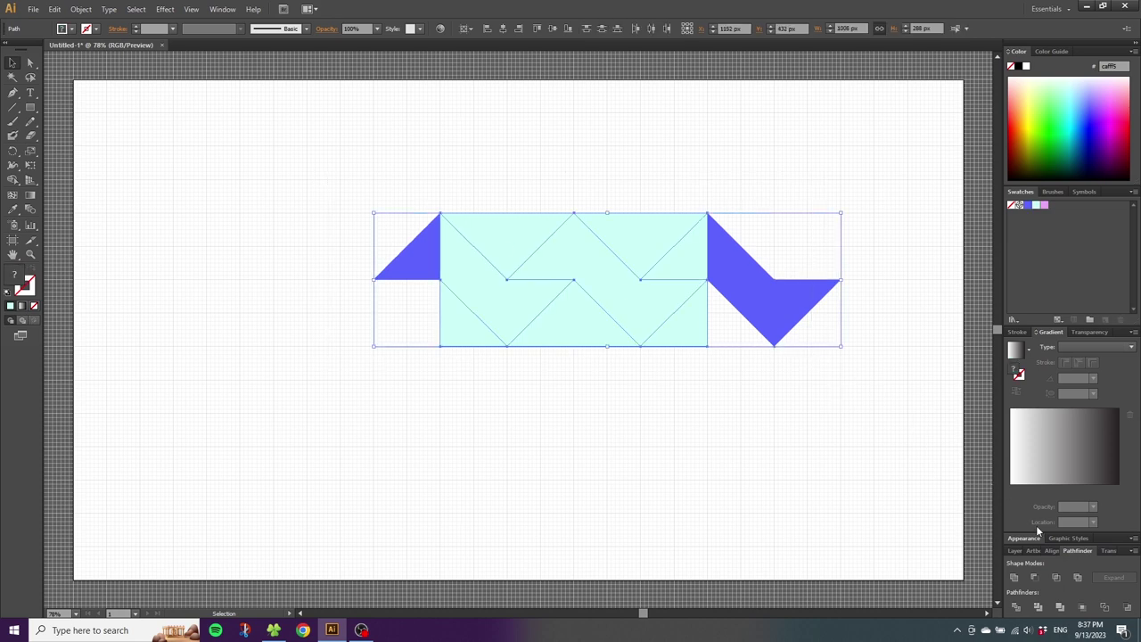
pyautogui.click(1082, 607)
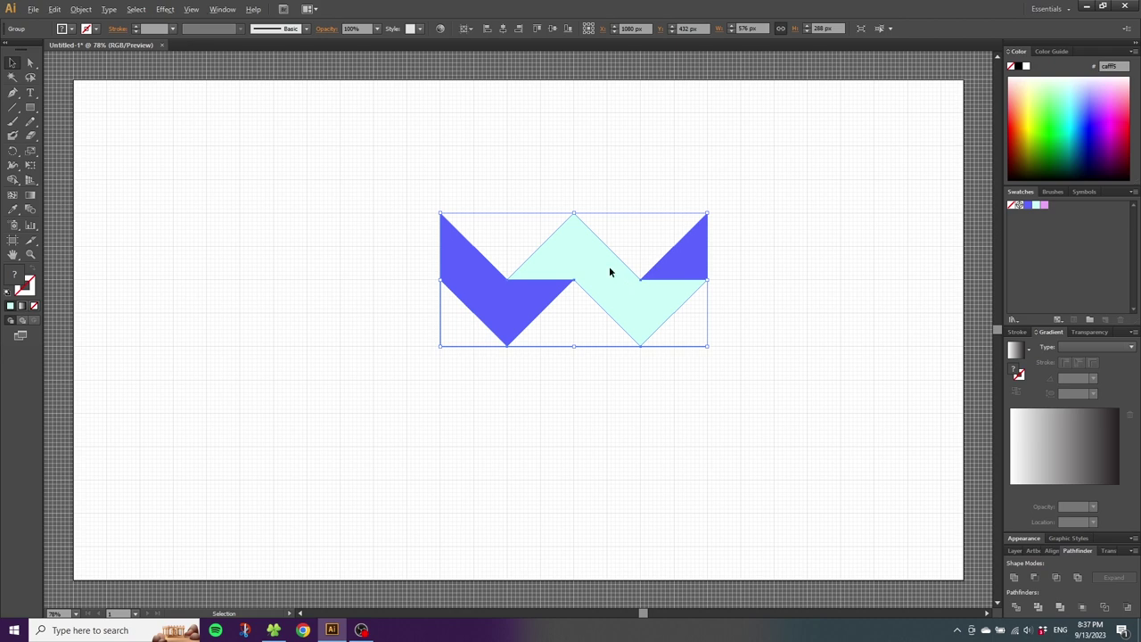
pyautogui.moveTo(610, 272); pyautogui.dragTo(351, 268)
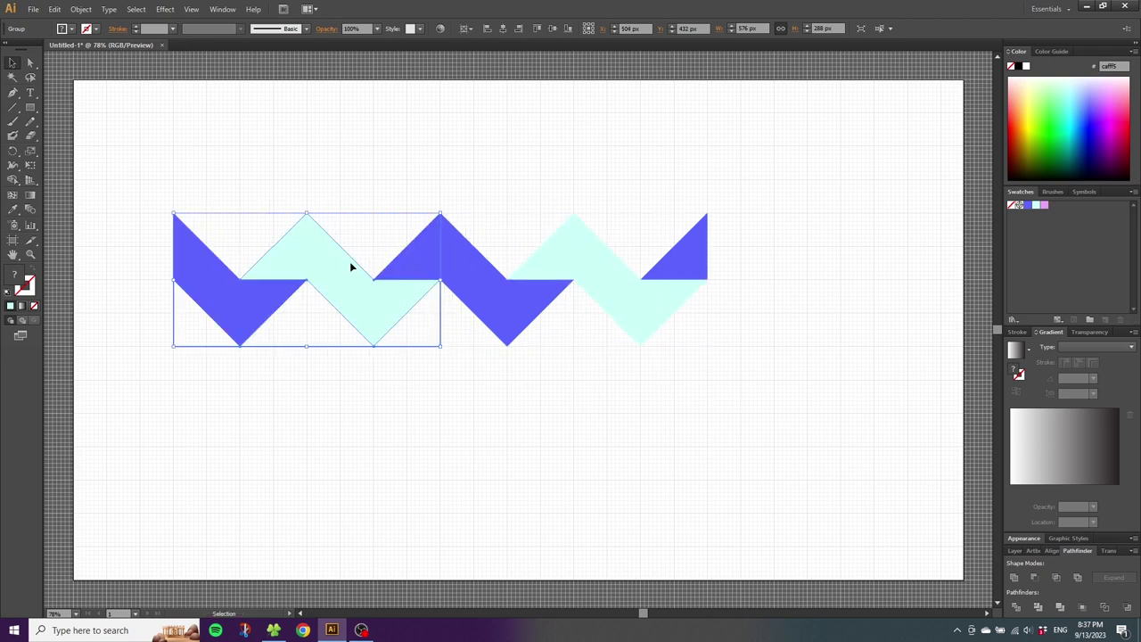
# Step: Undo the copy, rotate the tile 90° upright, and scale it down to 144 × 288 px
pyautogui.hotkey('ctrl', 'z')
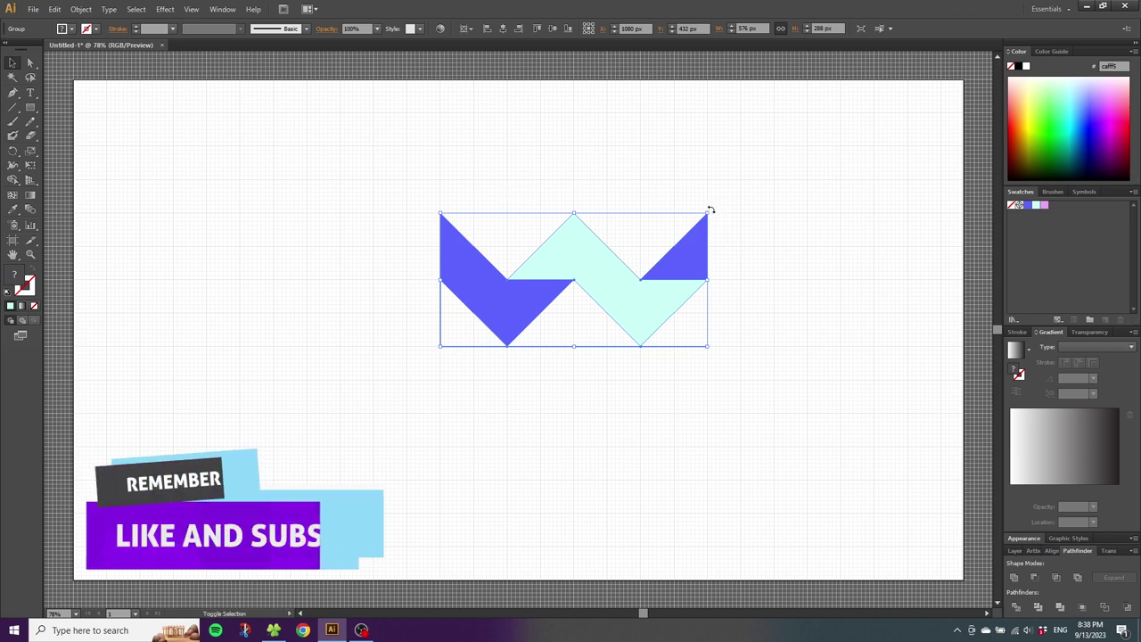
pyautogui.moveTo(711, 222); pyautogui.dragTo(626, 400)
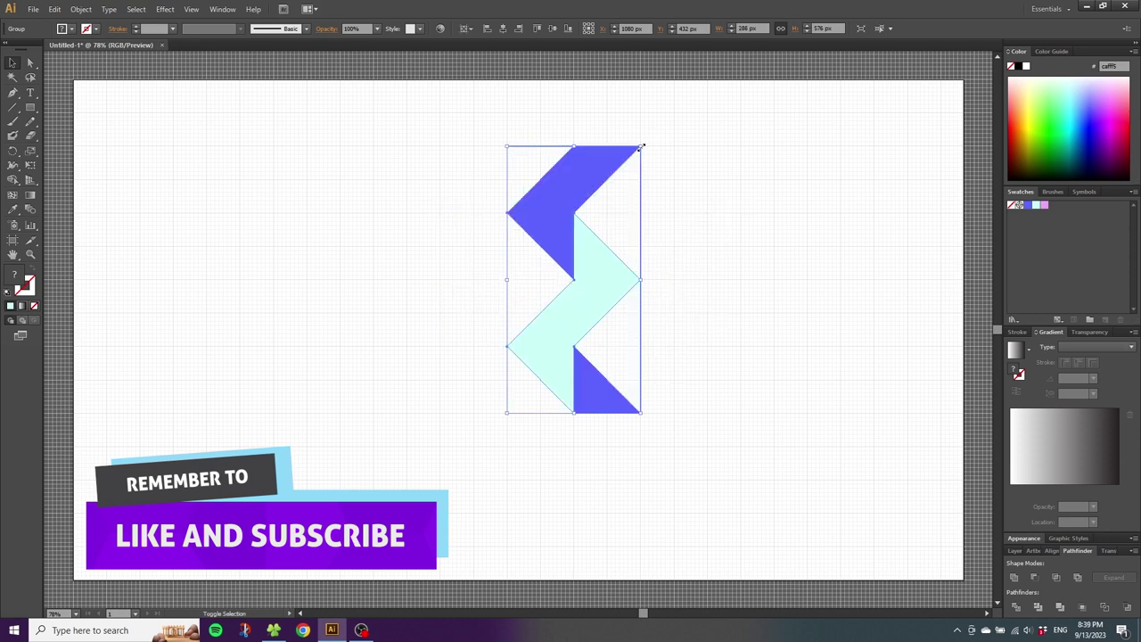
pyautogui.moveTo(640, 145); pyautogui.dragTo(575, 282)
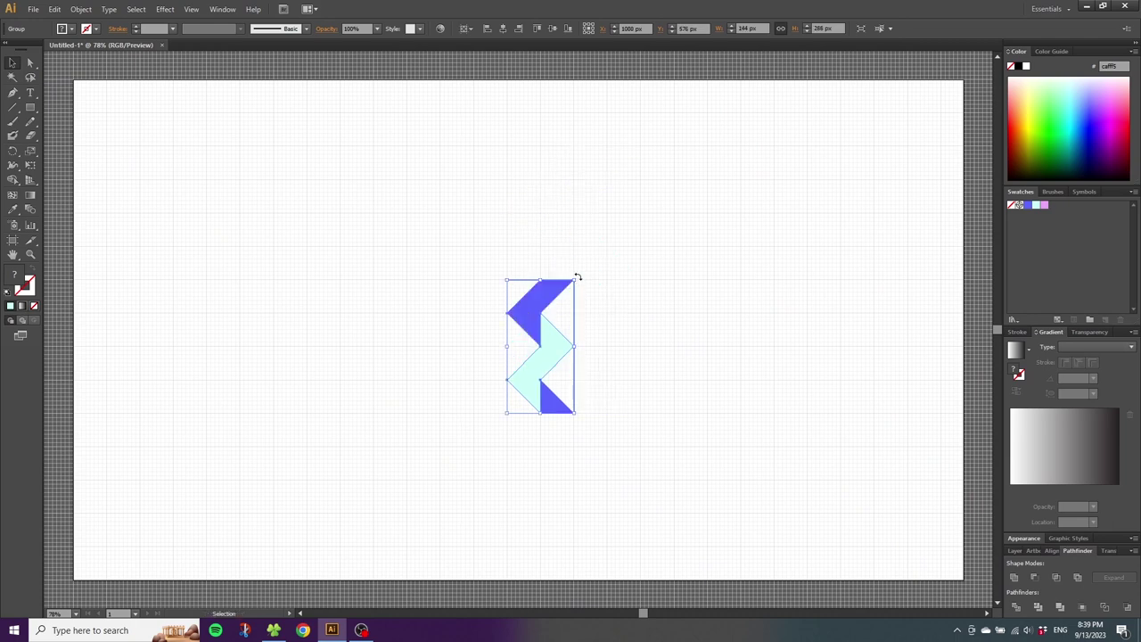
# Step: Make a pattern swatch from the tile with Brick by Column tiling and a 1/4 brick offset
pyautogui.click(81, 9)
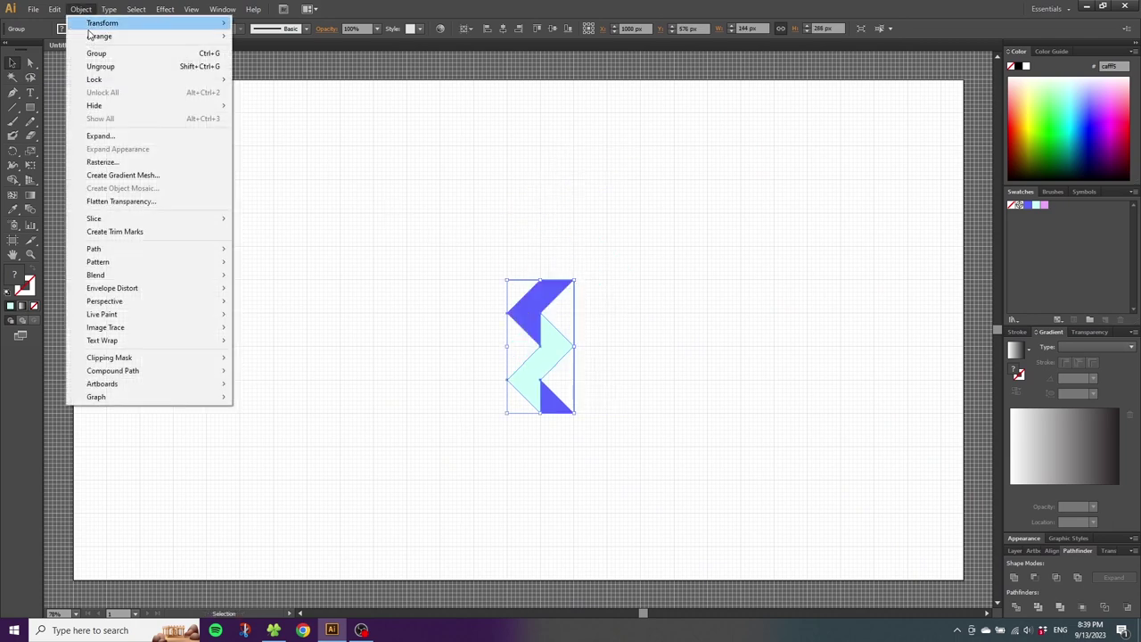
pyautogui.moveTo(166, 263)
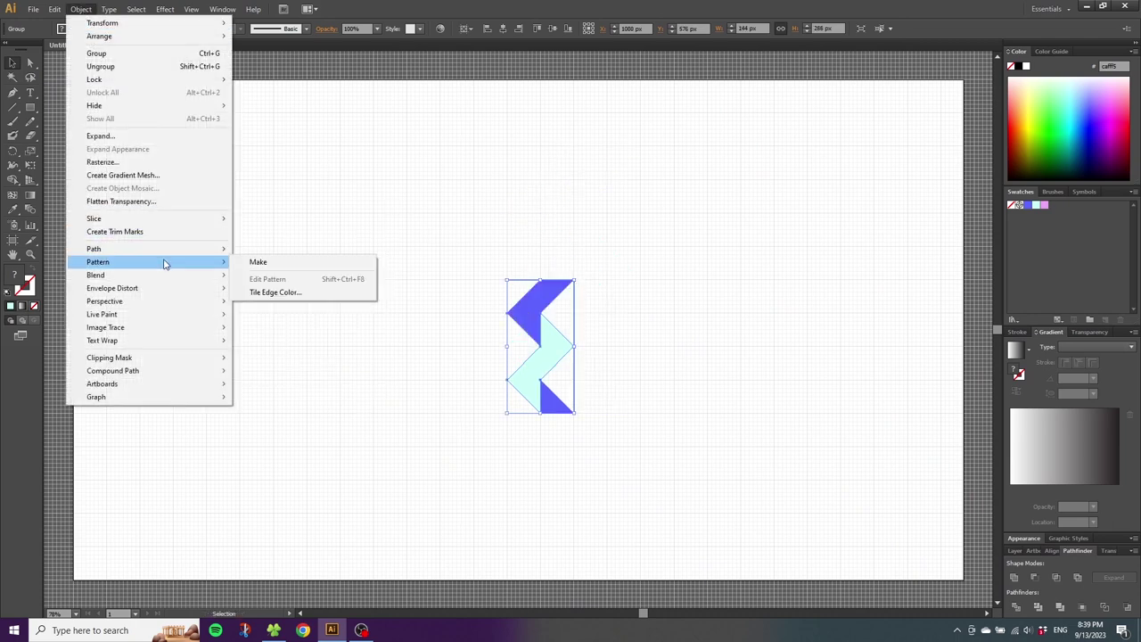
pyautogui.click(251, 262)
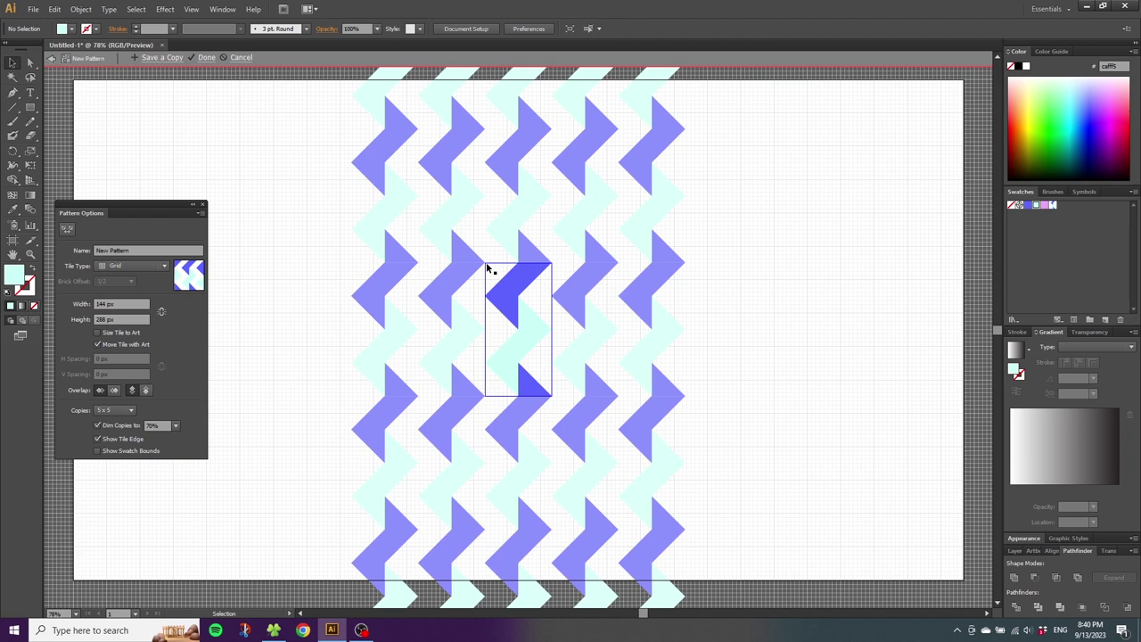
pyautogui.click(158, 269)
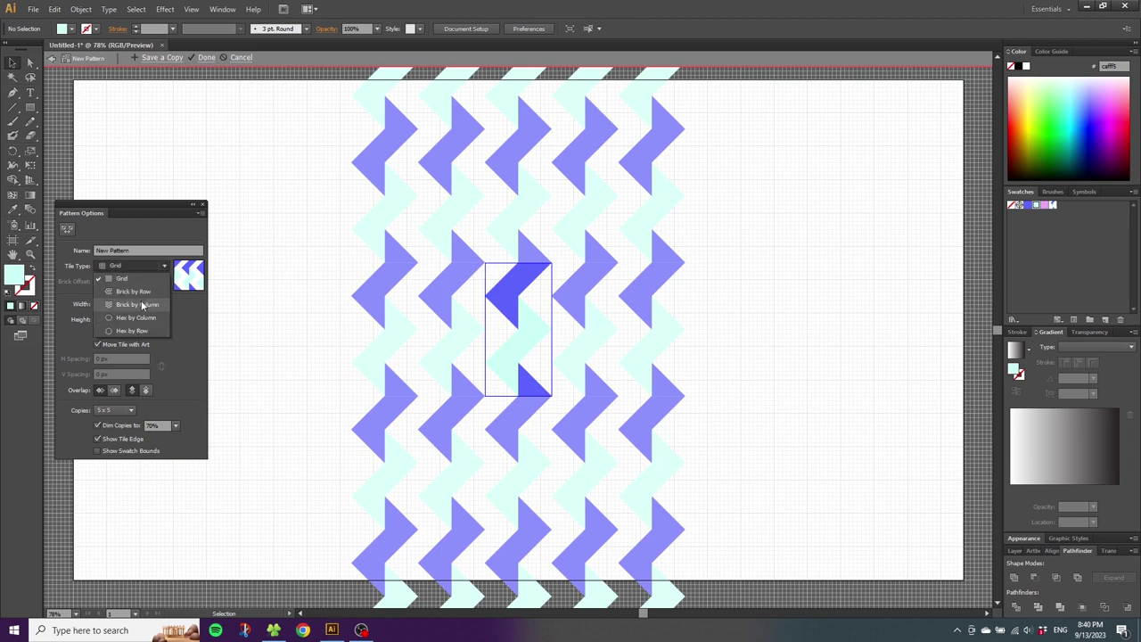
pyautogui.click(143, 304)
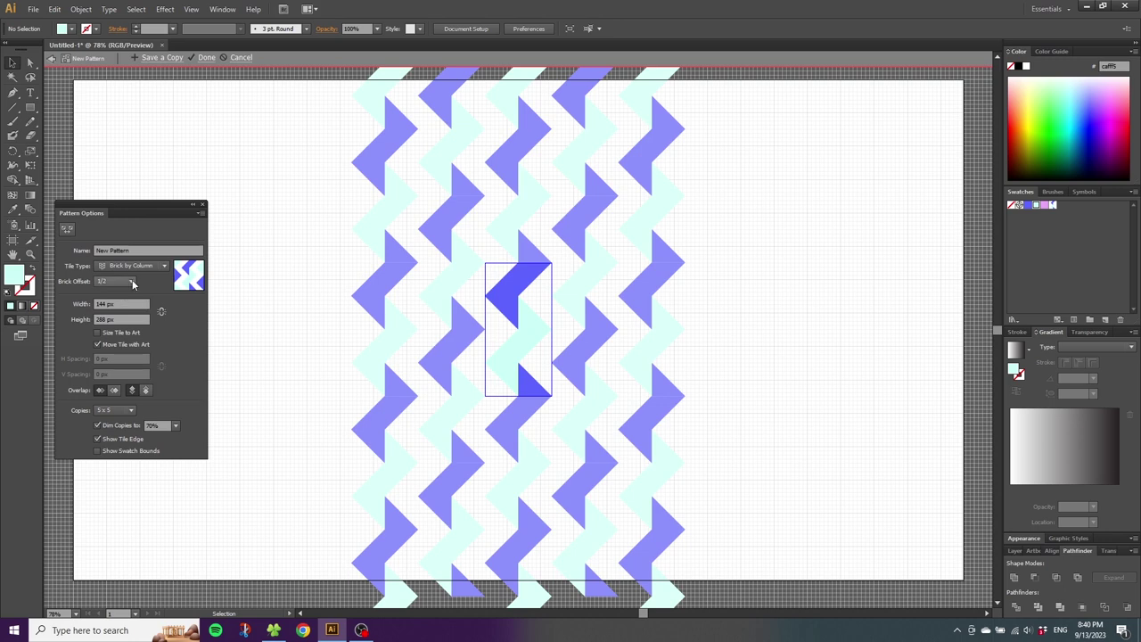
pyautogui.click(123, 282)
pyautogui.click(110, 294)
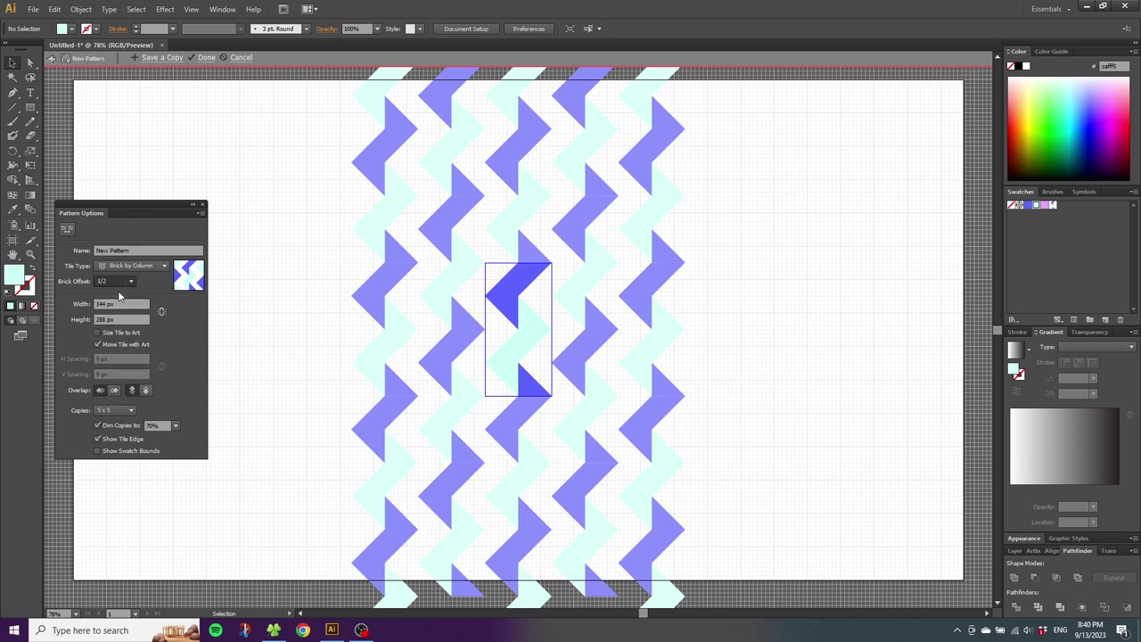
pyautogui.click(206, 57)
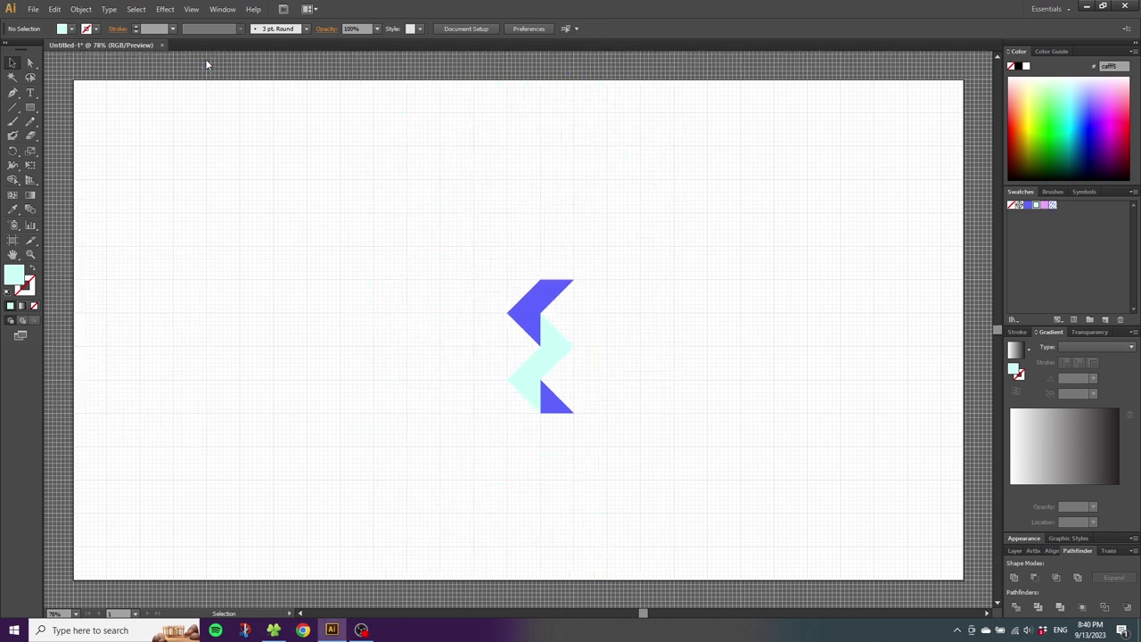
# Step: Delete the original tile group and hide the grid, leaving a blank artboard
pyautogui.moveTo(362, 196); pyautogui.dragTo(692, 462)
pyautogui.press('Delete')
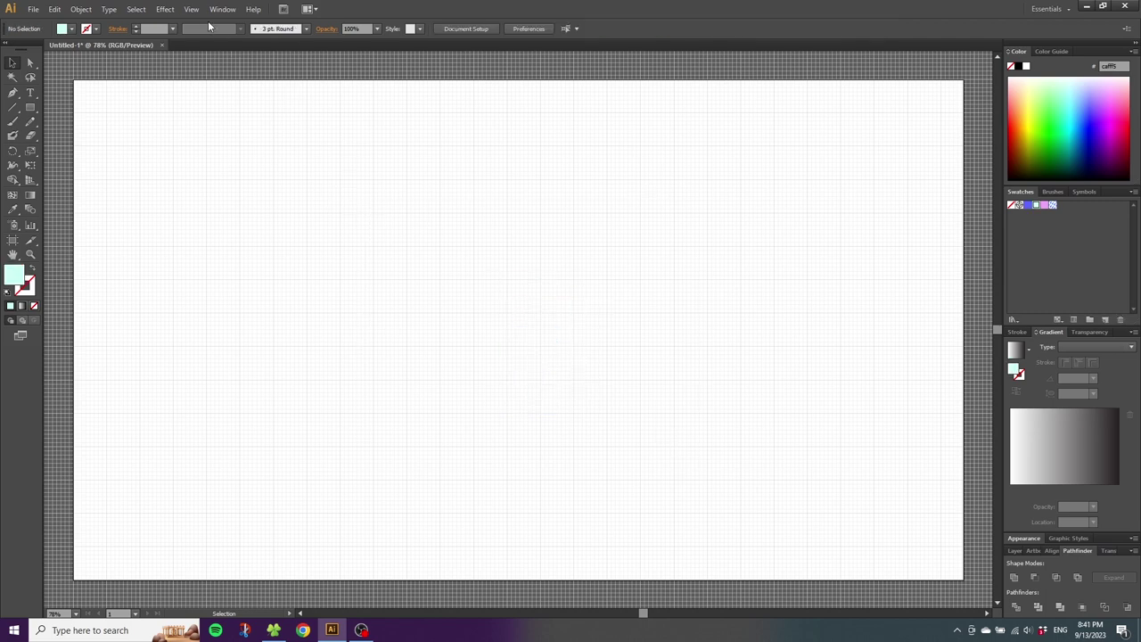
pyautogui.click(190, 9)
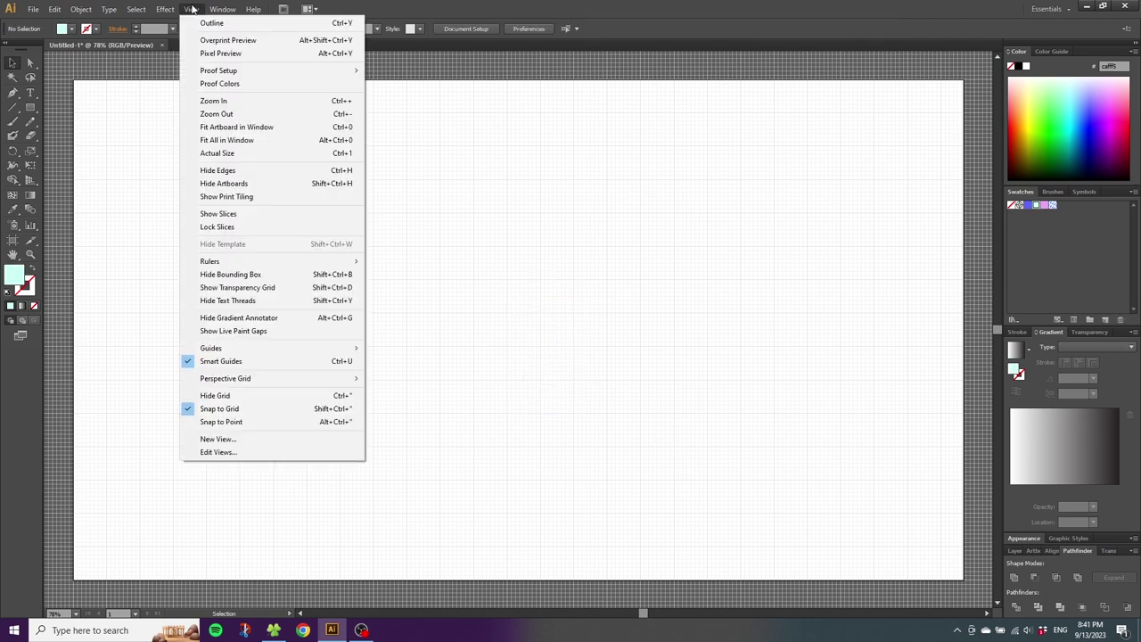
pyautogui.click(224, 396)
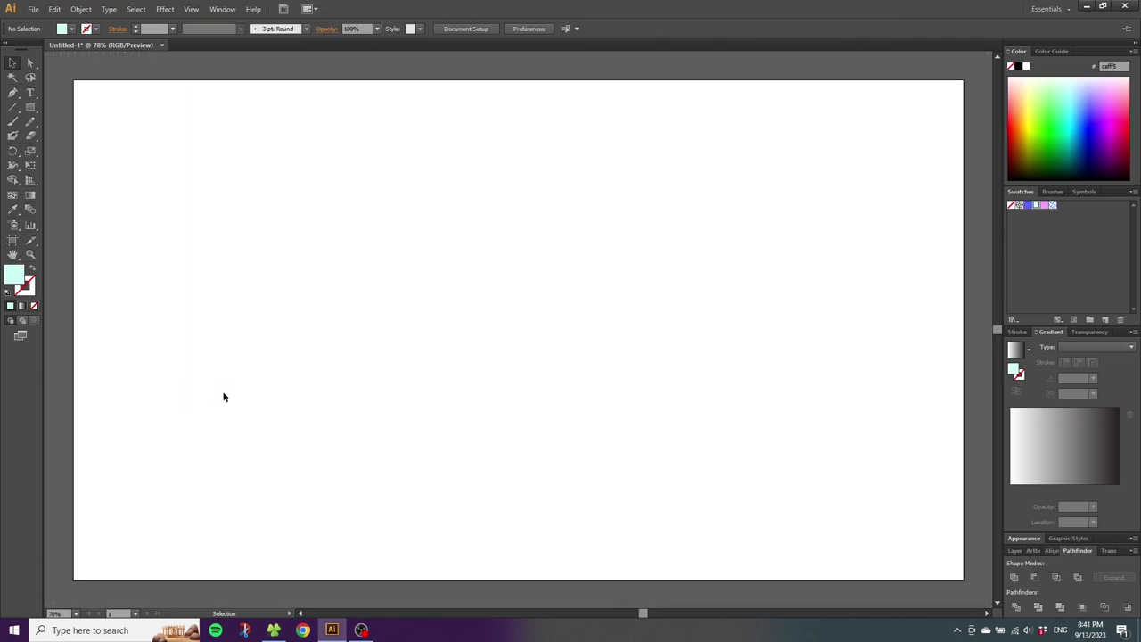
pyautogui.click(31, 108)
# Step: Draw a 1920 × 1080 px rectangle with the zigzag pattern fill and paste a copy behind it
pyautogui.moveTo(74, 81); pyautogui.dragTo(963, 579)
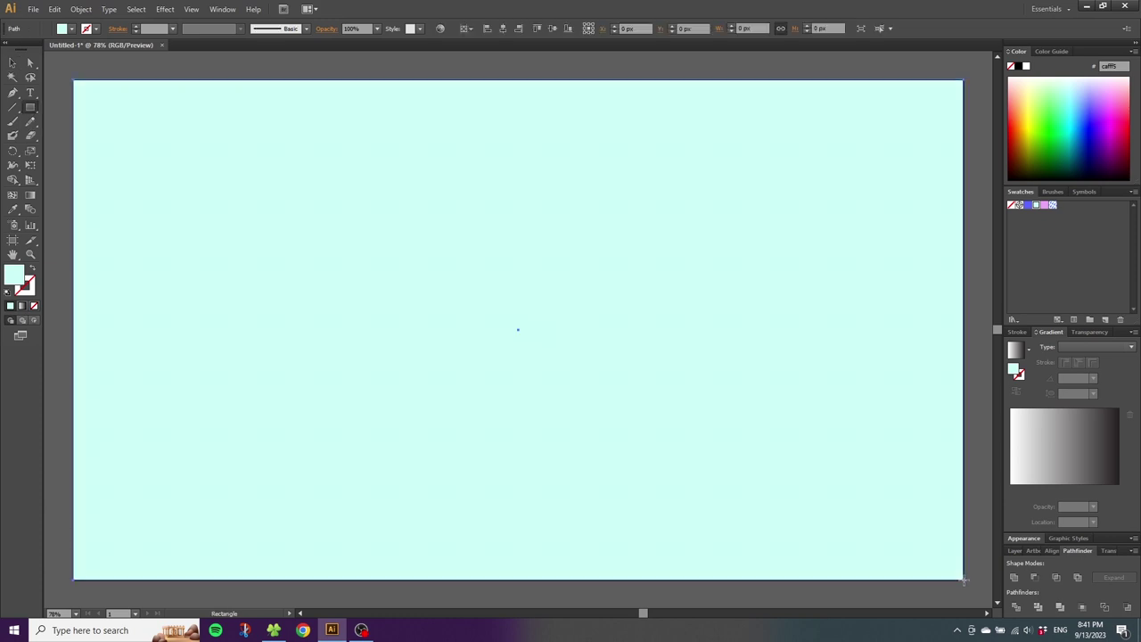
pyautogui.click(1053, 206)
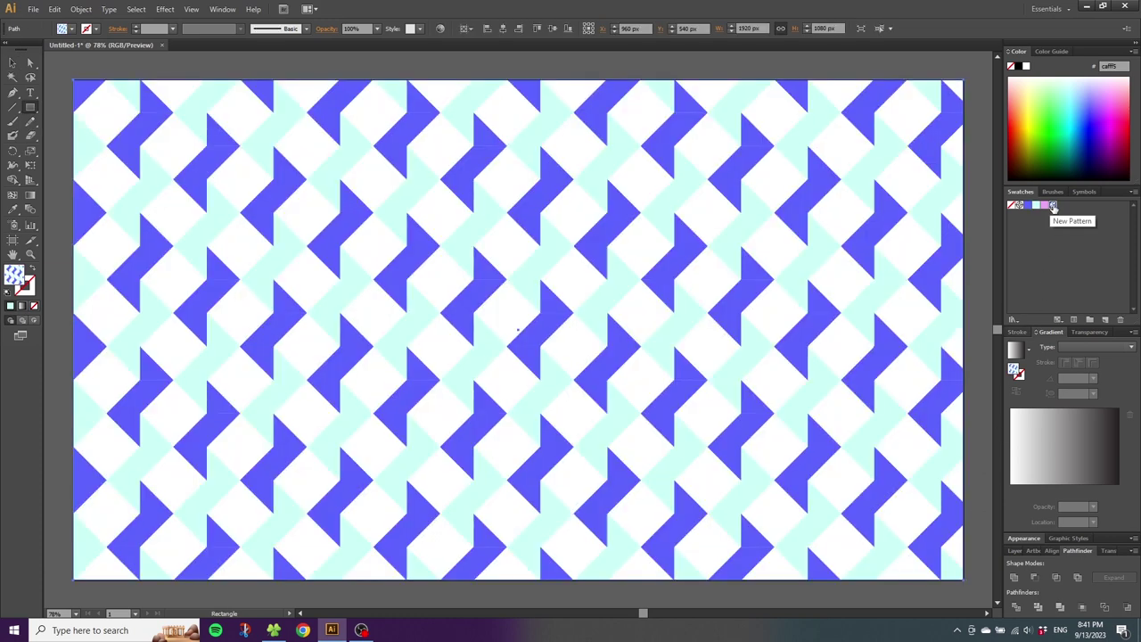
pyautogui.click(54, 9)
pyautogui.click(74, 67)
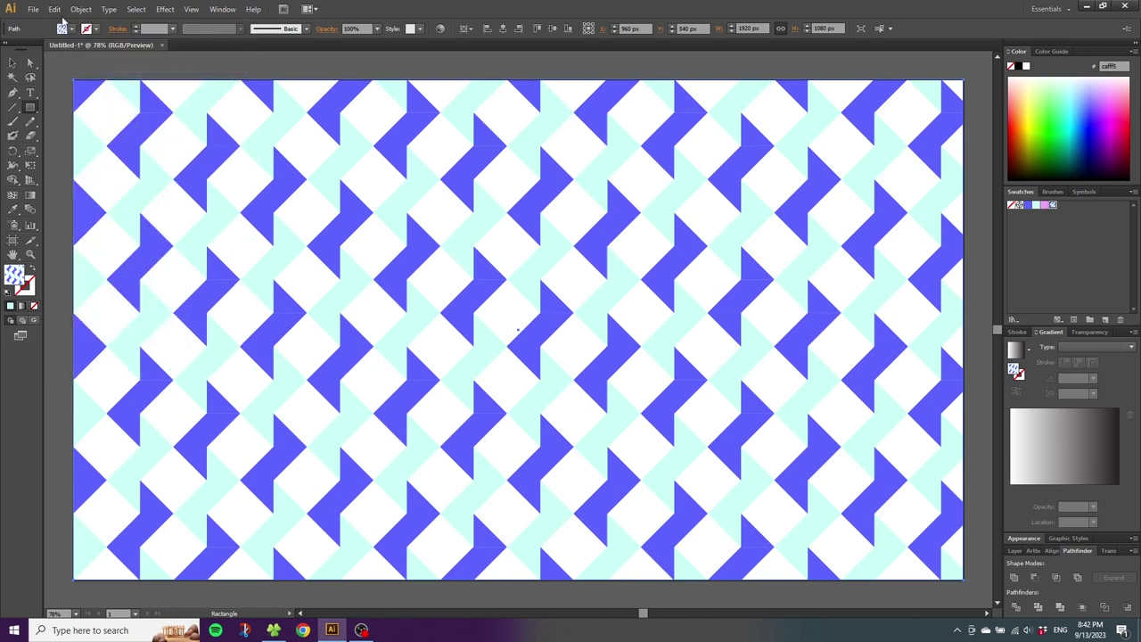
pyautogui.click(54, 9)
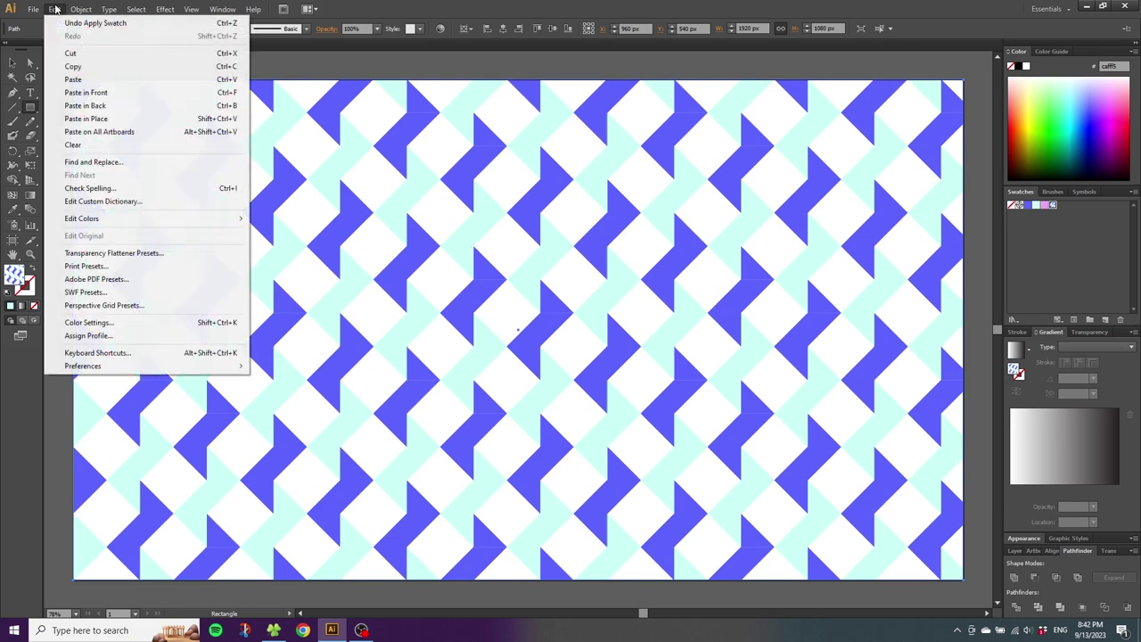
pyautogui.click(90, 106)
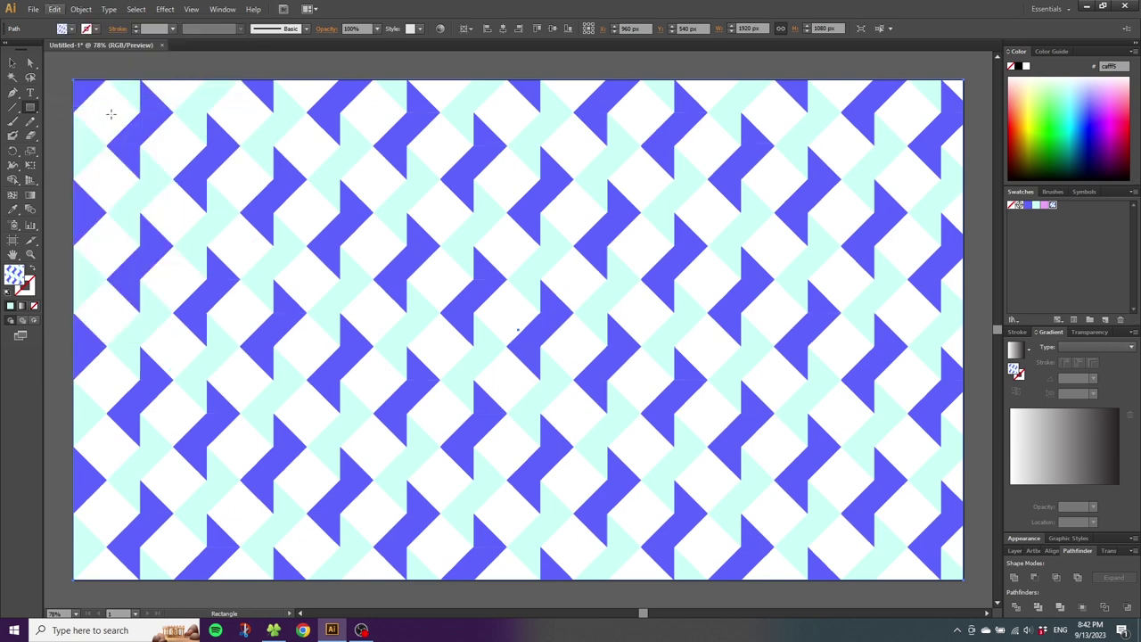